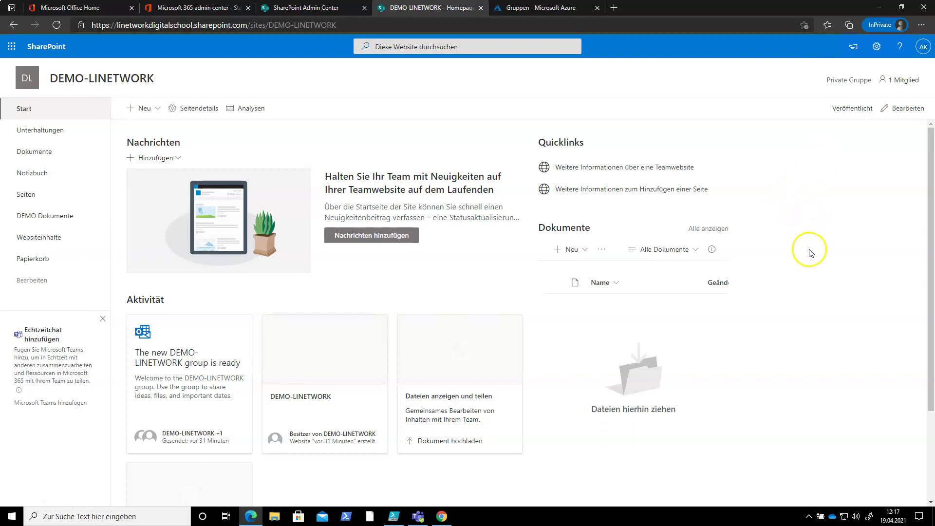
# Open the advanced permission settings of the DEMO-LINETWORK site.
pyautogui.click(877, 49)
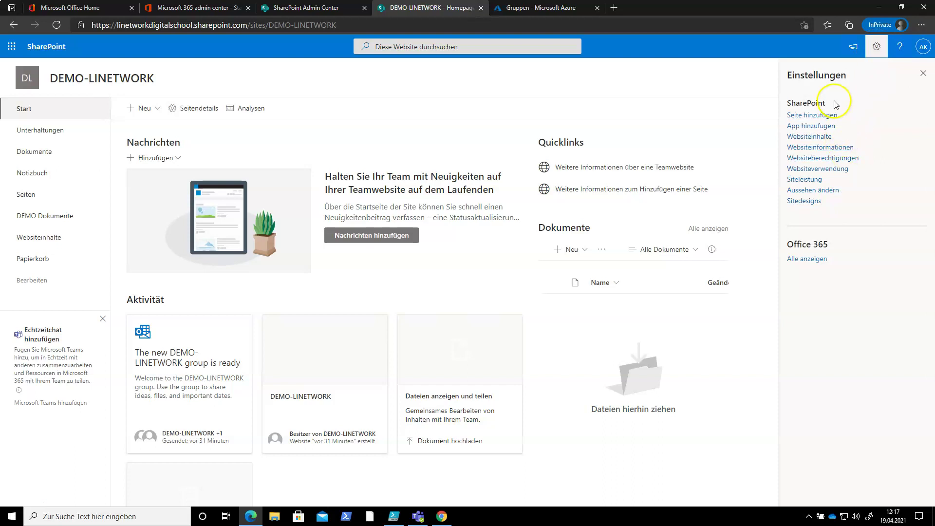
pyautogui.click(823, 159)
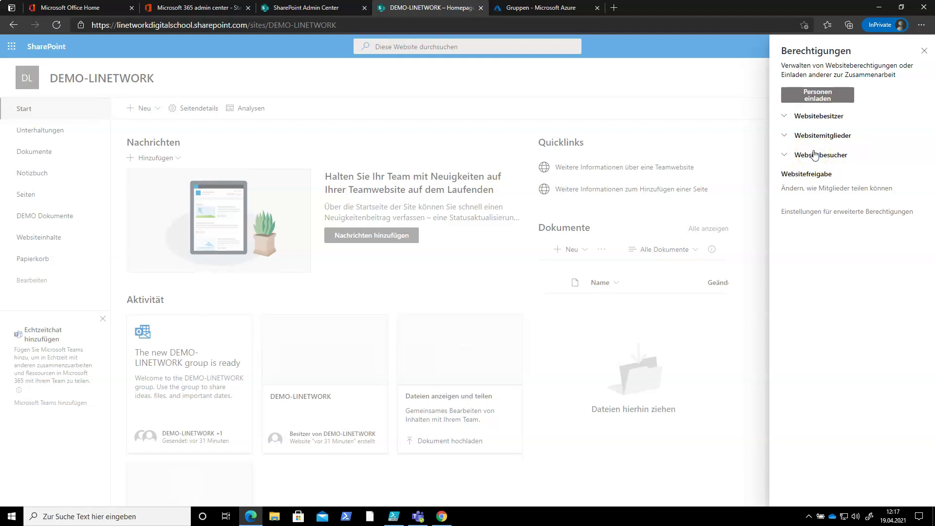
pyautogui.click(817, 100)
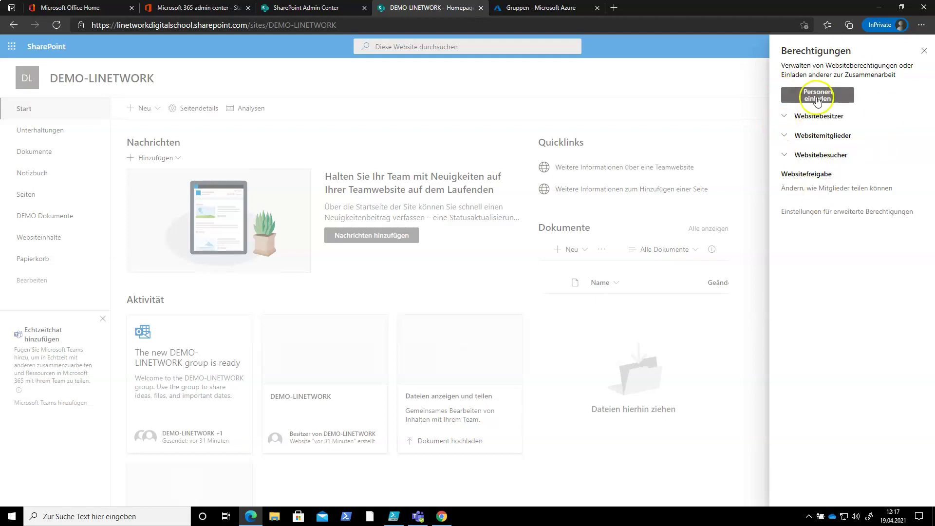
pyautogui.moveTo(872, 5)
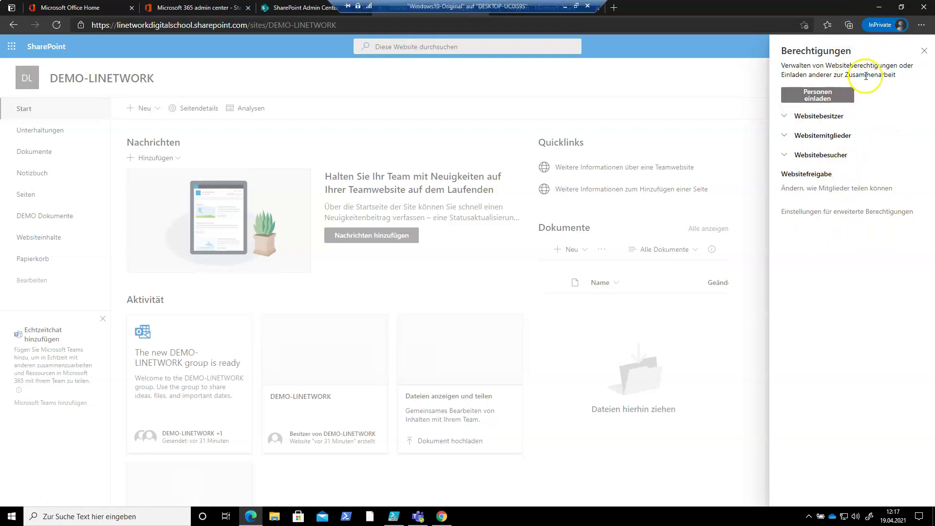
pyautogui.click(837, 213)
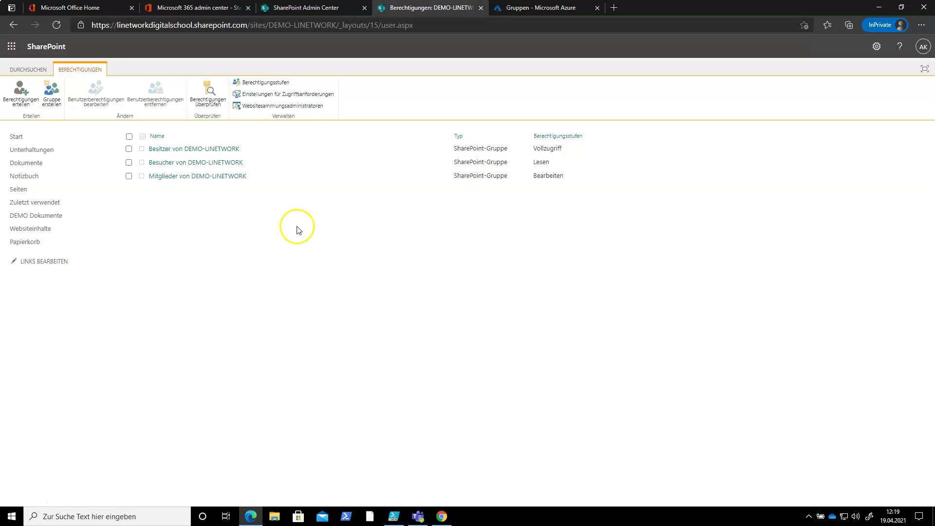
# Open the site's permission levels, examine the rights included in the Lesen level and return to the list of levels.
pyautogui.click(275, 85)
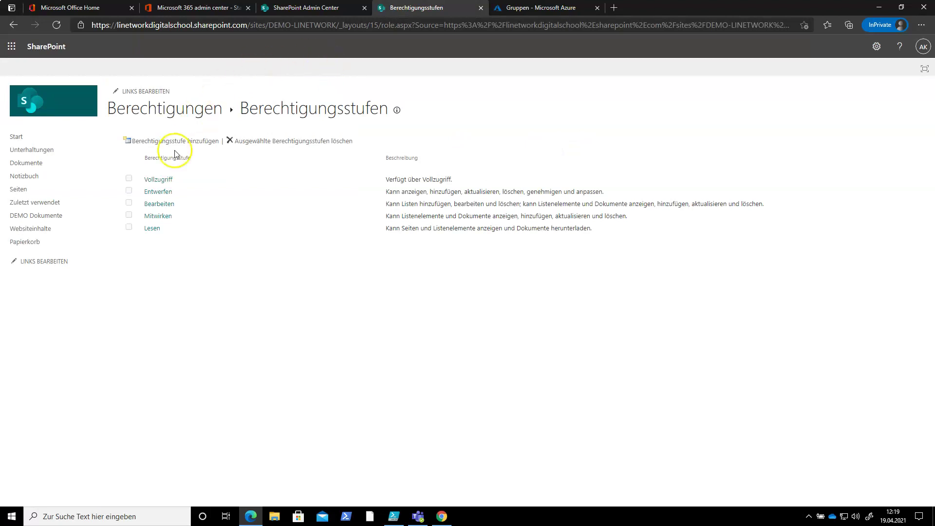
pyautogui.click(147, 232)
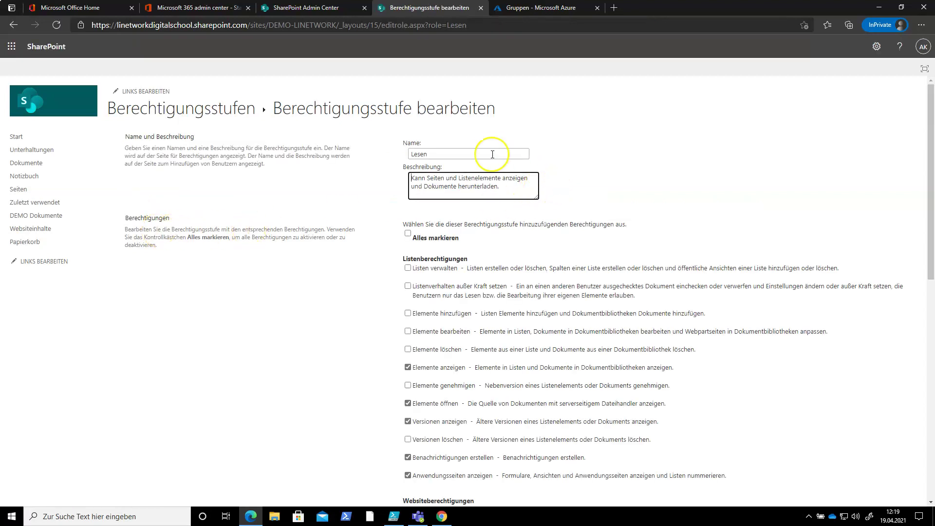
pyautogui.scroll(-1, 497, 157)
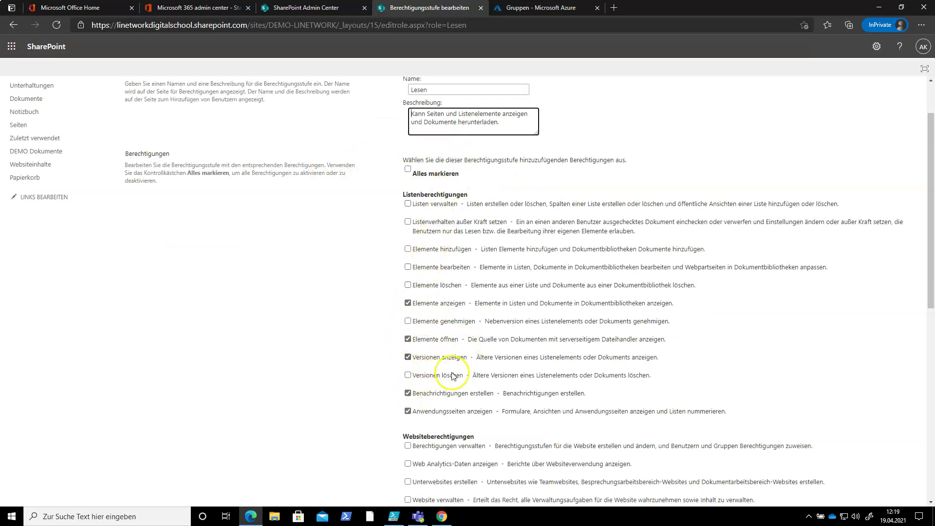
pyautogui.scroll(-4, 480, 370)
pyautogui.scroll(-3, 456, 425)
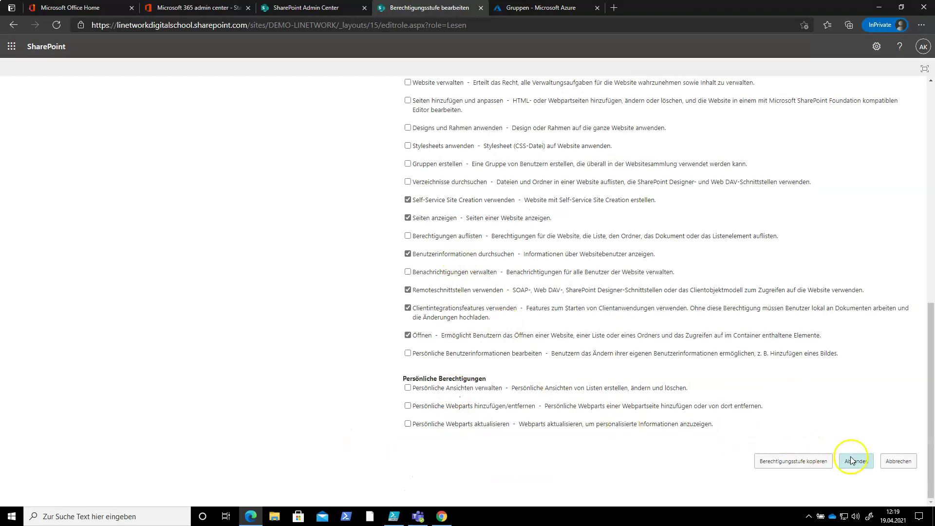
pyautogui.scroll(8, 730, 419)
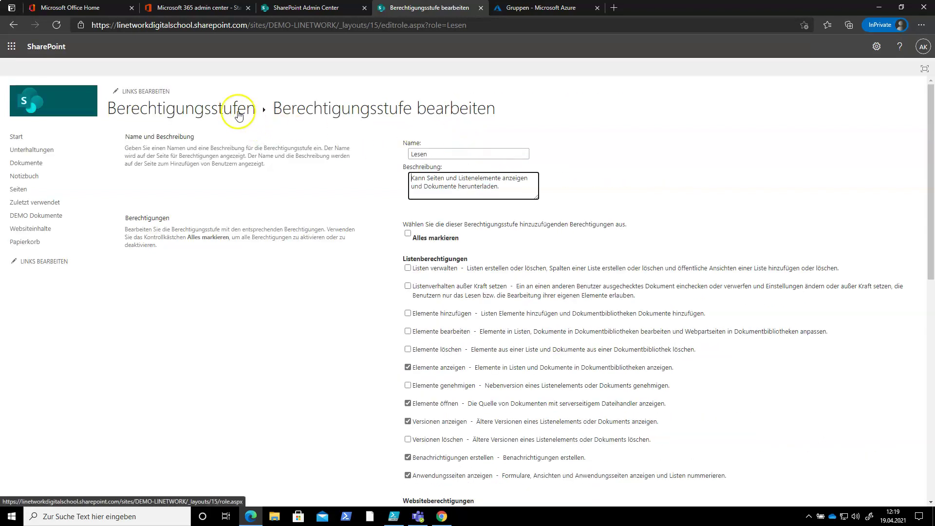
pyautogui.click(227, 102)
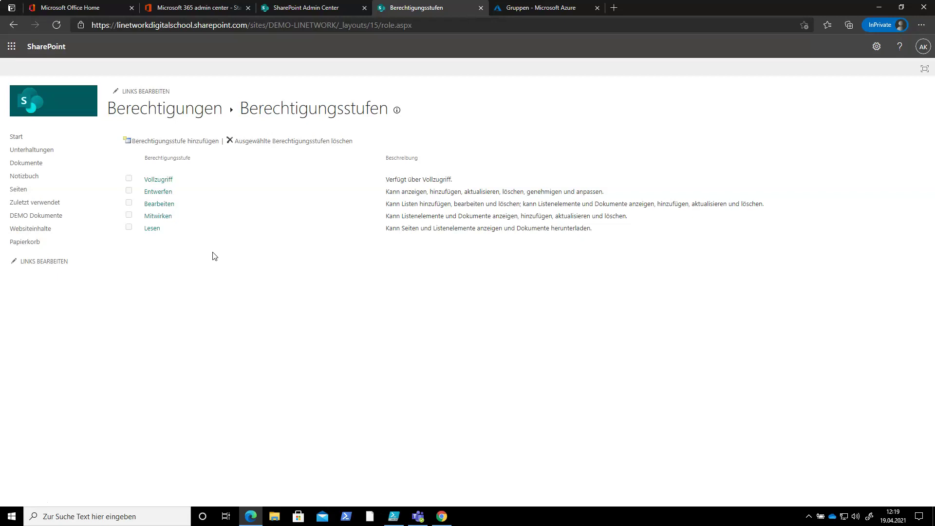
# Start a new permission level named Hinzufuegen with an empty description.
pyautogui.click(175, 142)
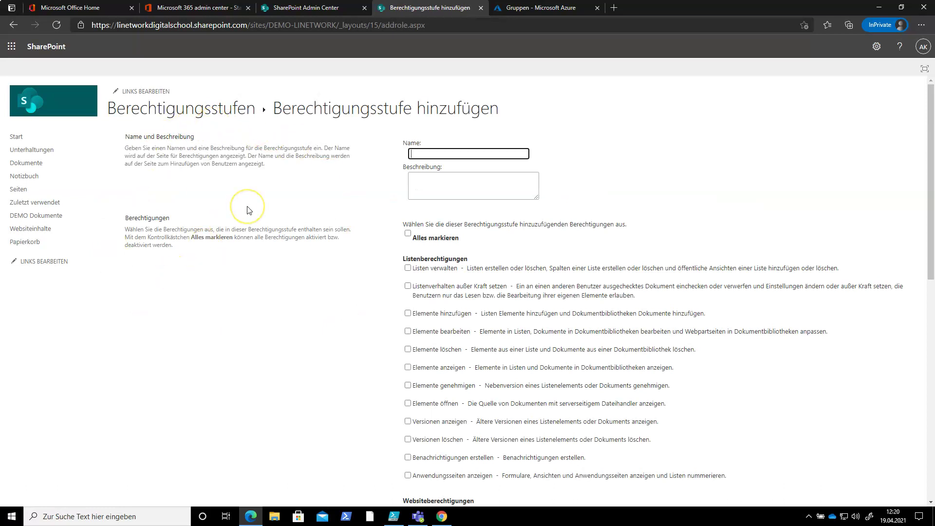
pyautogui.click(428, 155)
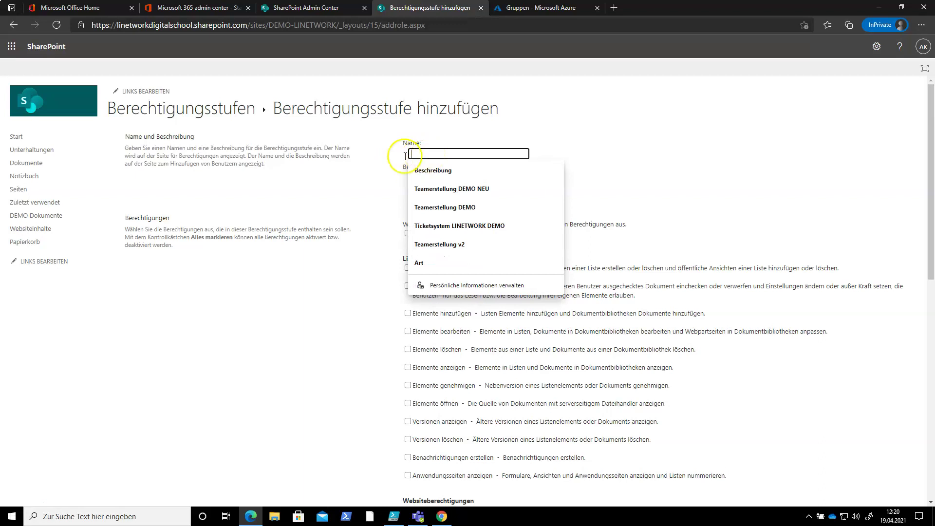
pyautogui.click(351, 175)
pyautogui.click(431, 153)
pyautogui.write('DEMO-Hinzufuegen')
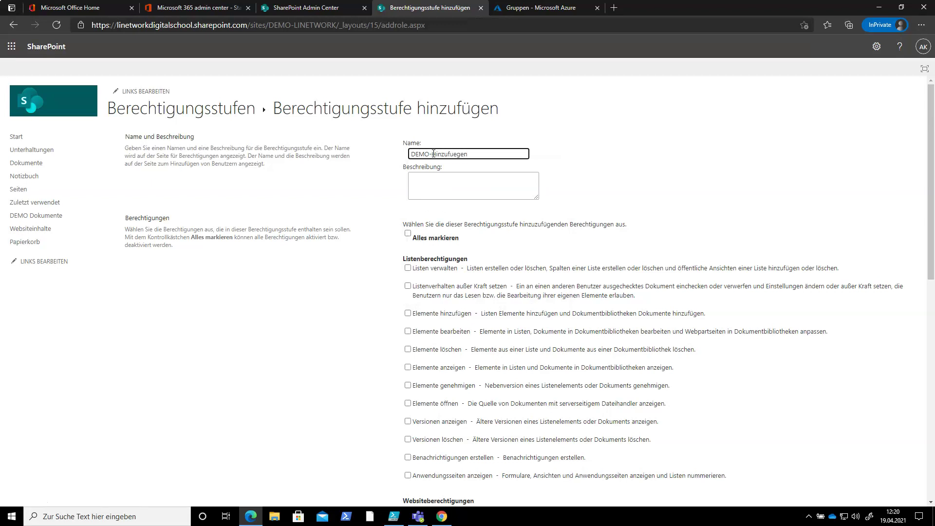
pyautogui.moveTo(435, 154); pyautogui.dragTo(382, 156)
pyautogui.click(436, 181)
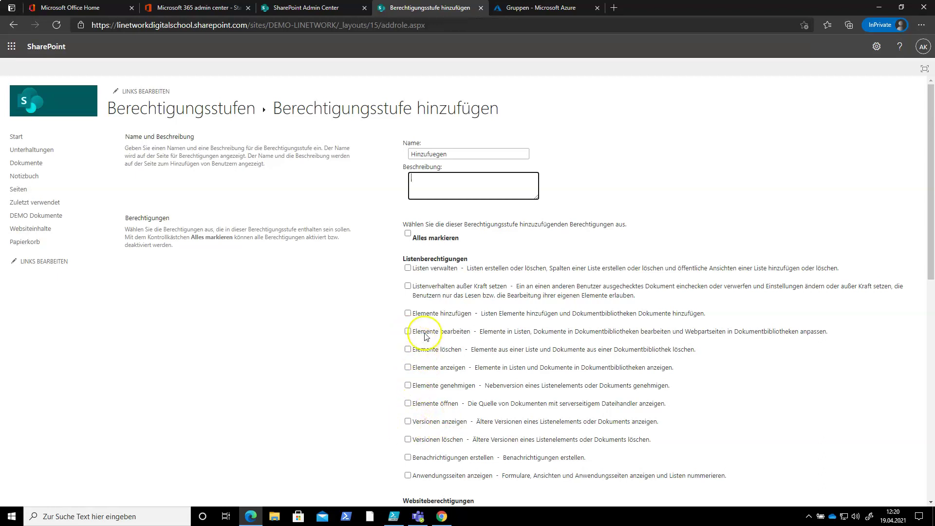
# Include the list permissions Elemente hinzufügen and Elemente anzeigen in the new level, check the website permissions and create the level.
pyautogui.click(407, 313)
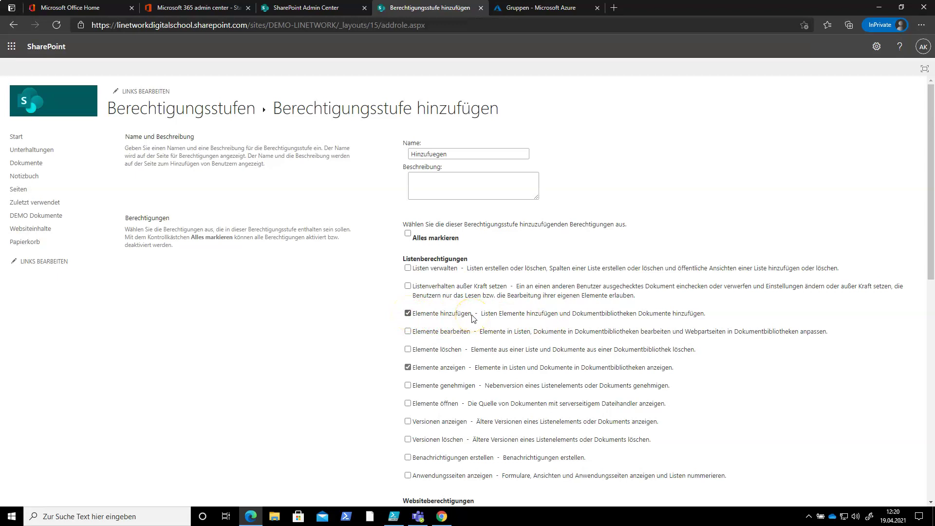
pyautogui.click(408, 313)
pyautogui.click(407, 367)
pyautogui.scroll(-6, 463, 313)
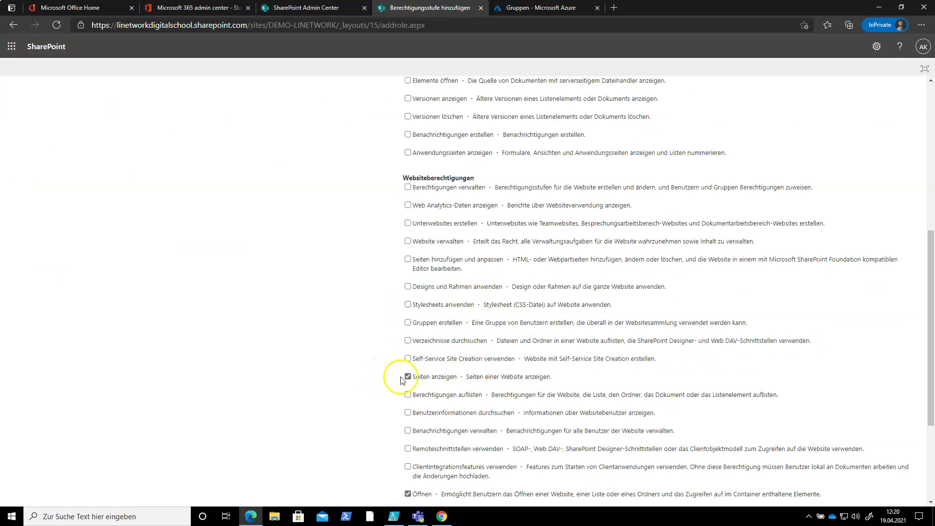
pyautogui.scroll(-1, 518, 371)
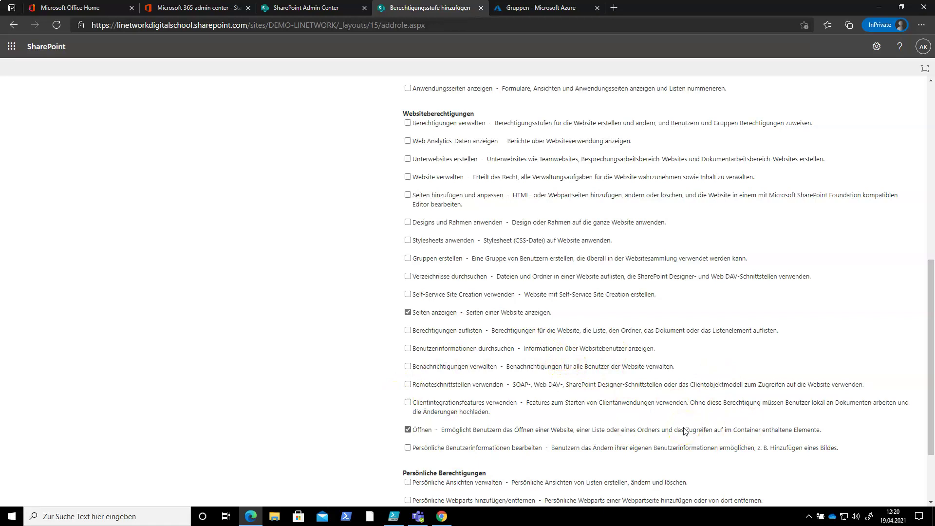
pyautogui.scroll(6, 684, 431)
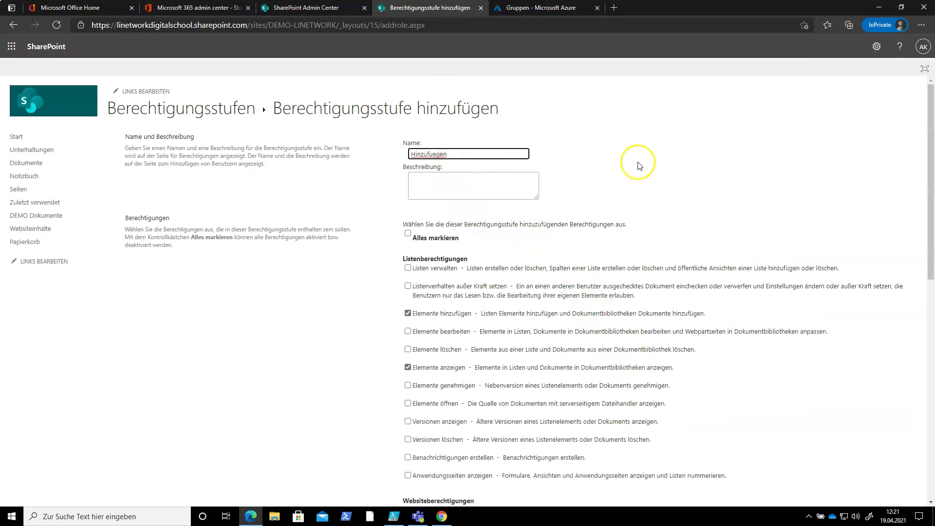
pyautogui.scroll(-12, 638, 161)
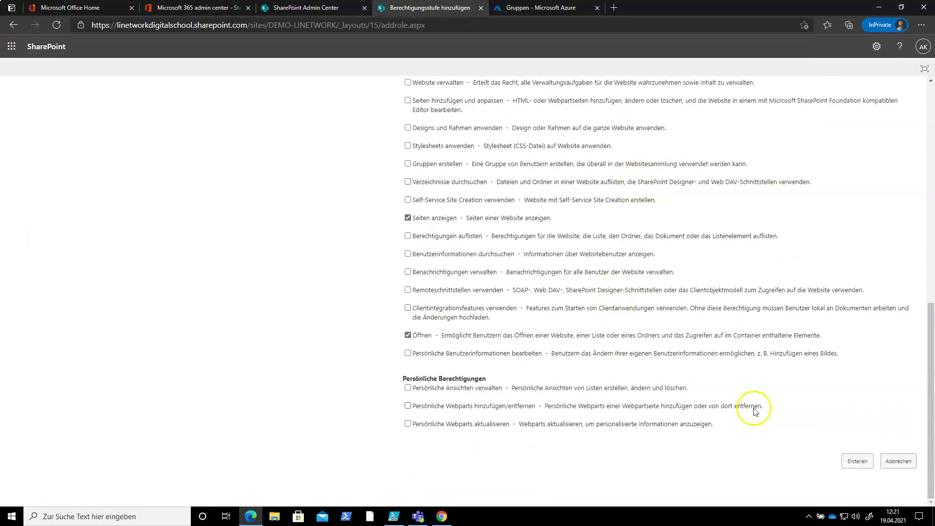
pyautogui.click(857, 461)
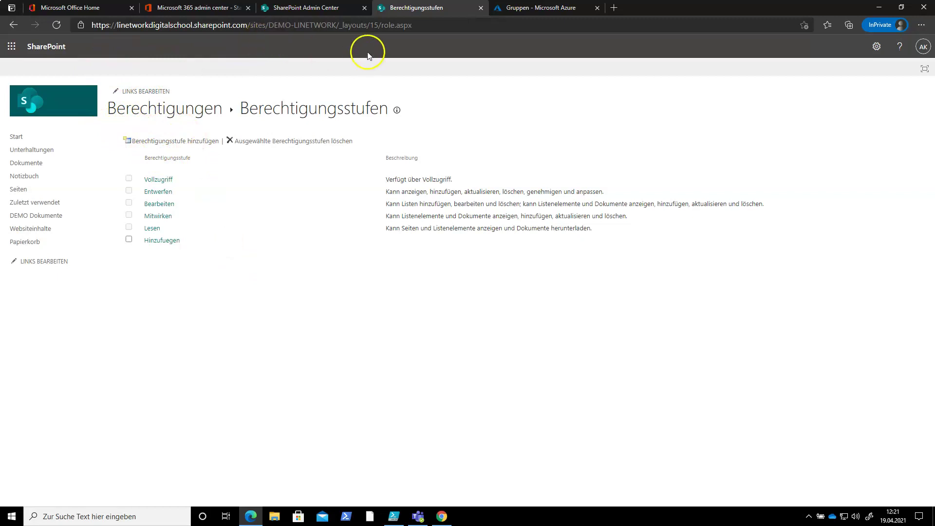
# Return to the DEMO-LINETWORK start page and reopen the site's advanced permission settings.
pyautogui.click(27, 143)
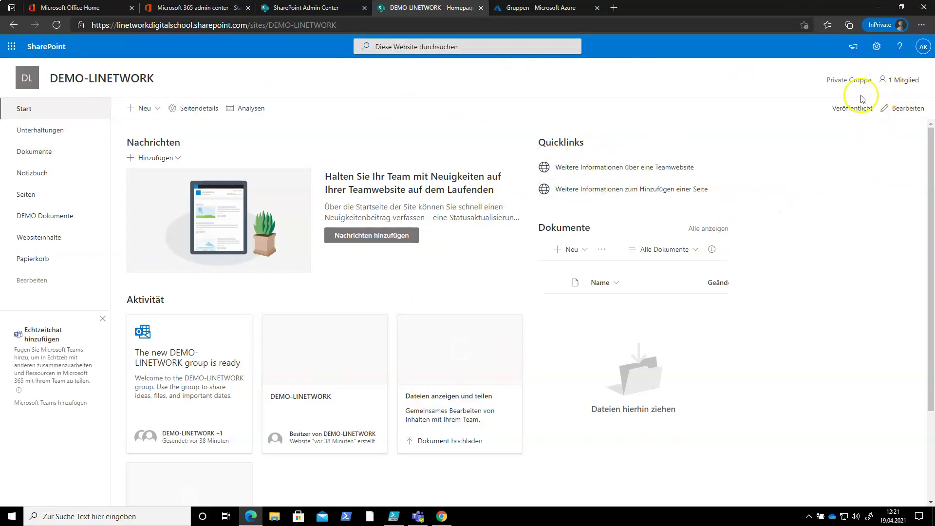
pyautogui.click(876, 46)
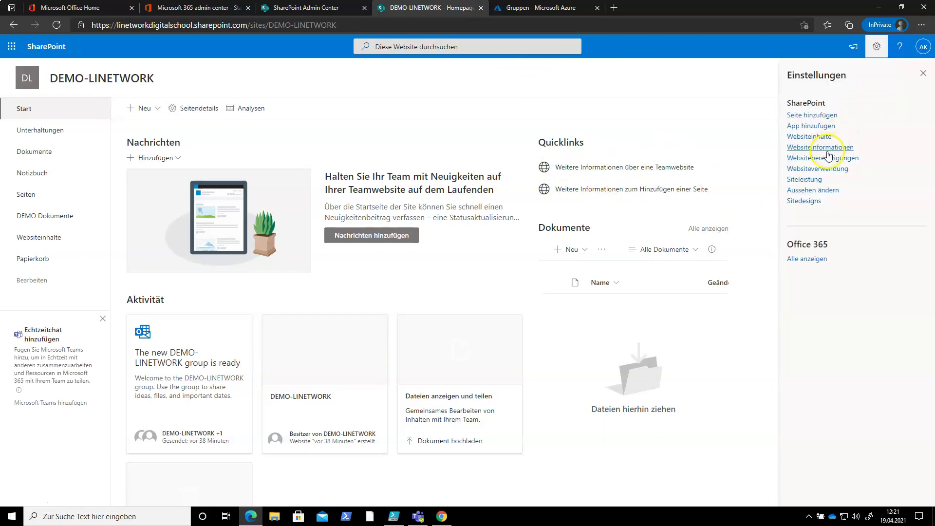
pyautogui.click(830, 158)
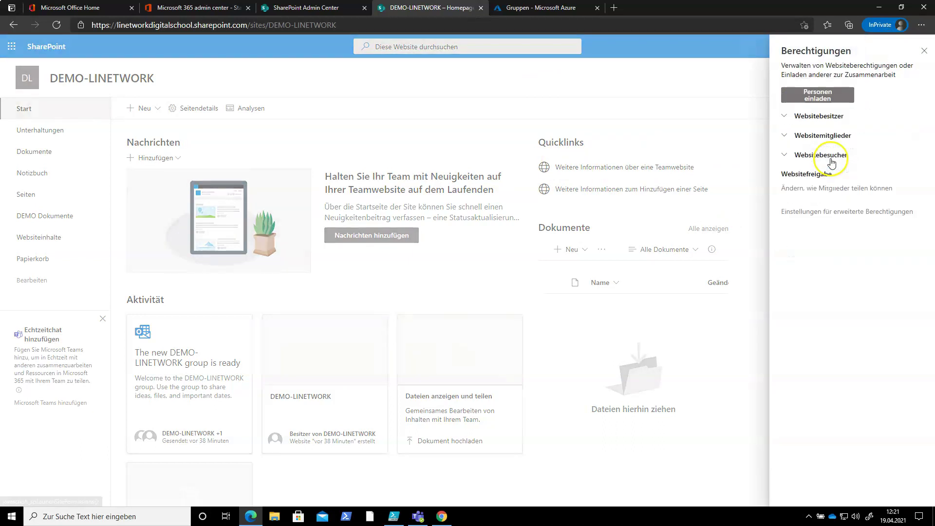
pyautogui.click(813, 213)
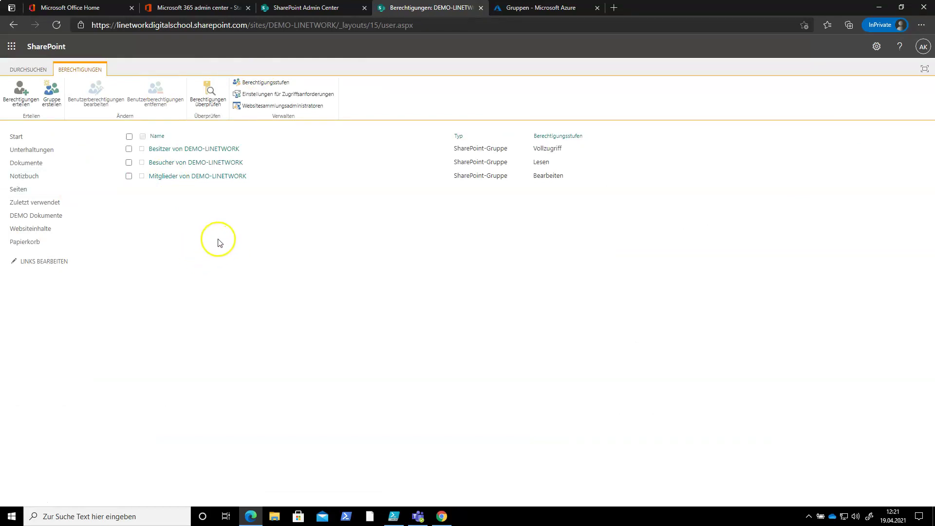
# Create a SharePoint group named DEMO with the Hinzufuegen permission level for this site.
pyautogui.click(52, 101)
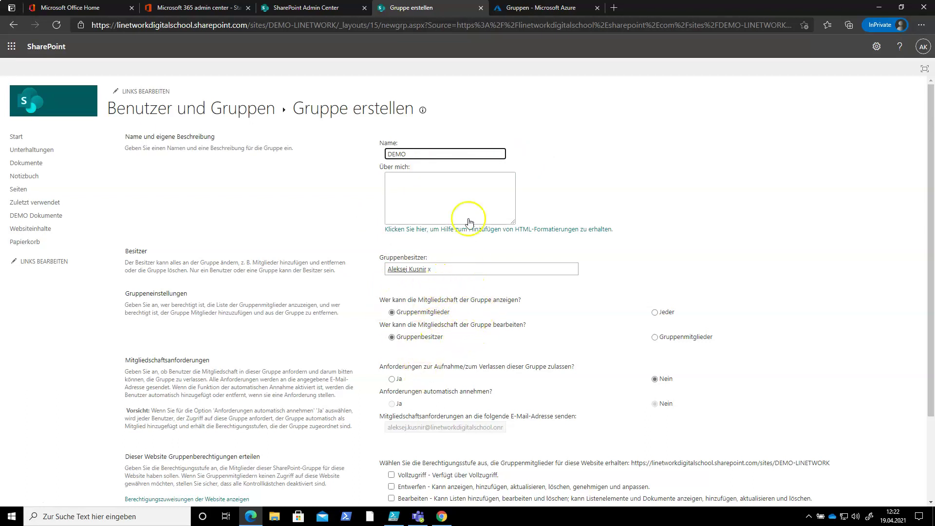
pyautogui.scroll(-3, 462, 210)
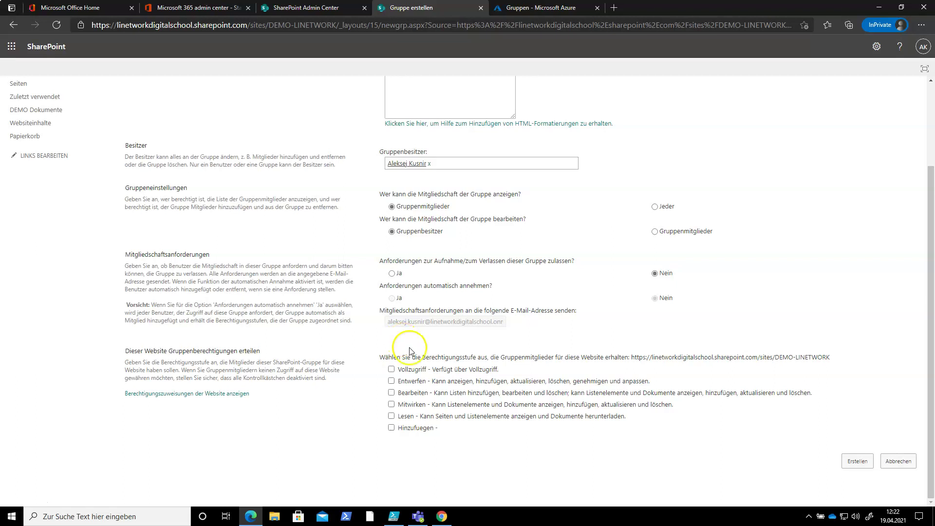
pyautogui.scroll(3, 434, 402)
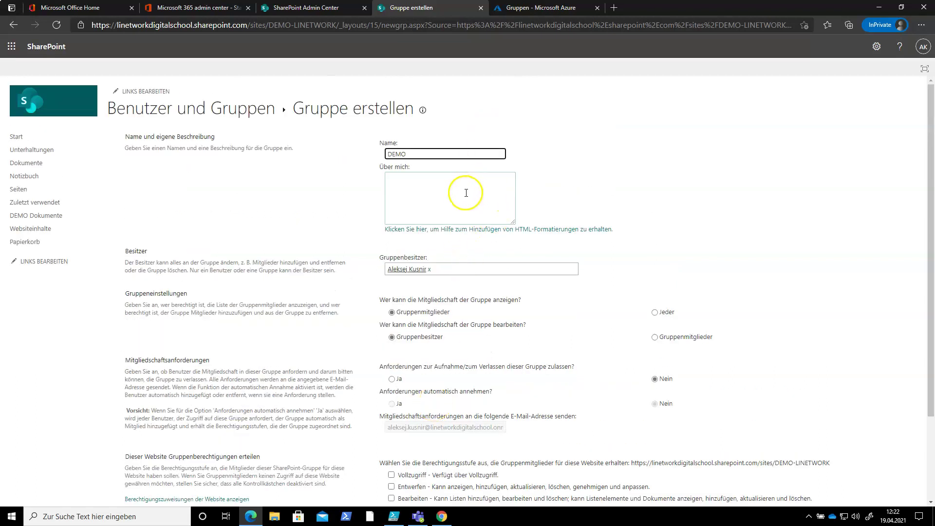
pyautogui.scroll(-3, 466, 195)
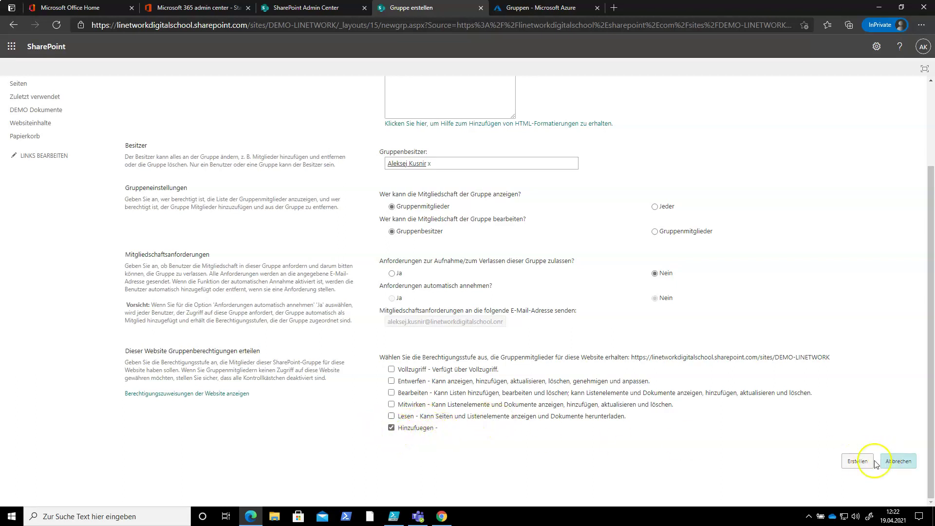
pyautogui.click(858, 461)
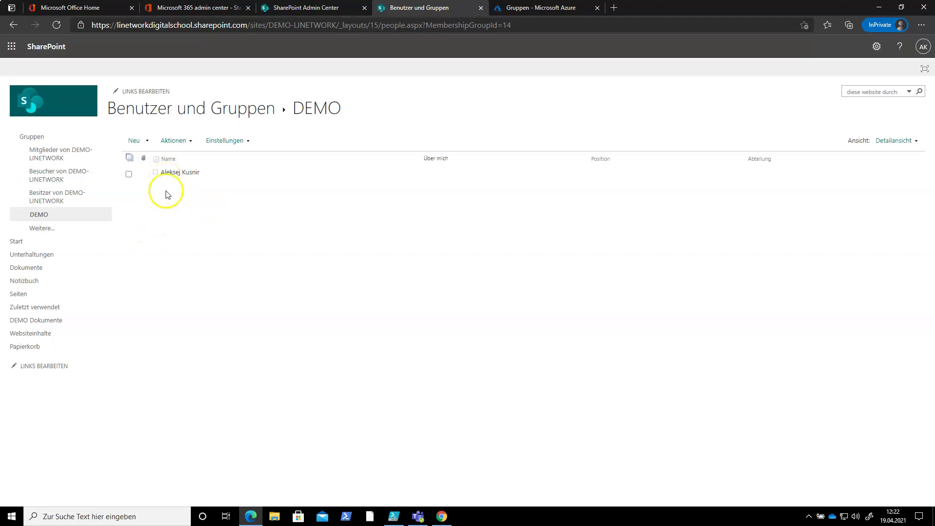
# Start adding a user to the DEMO group and select the Linetwork test account as the invitee.
pyautogui.click(145, 142)
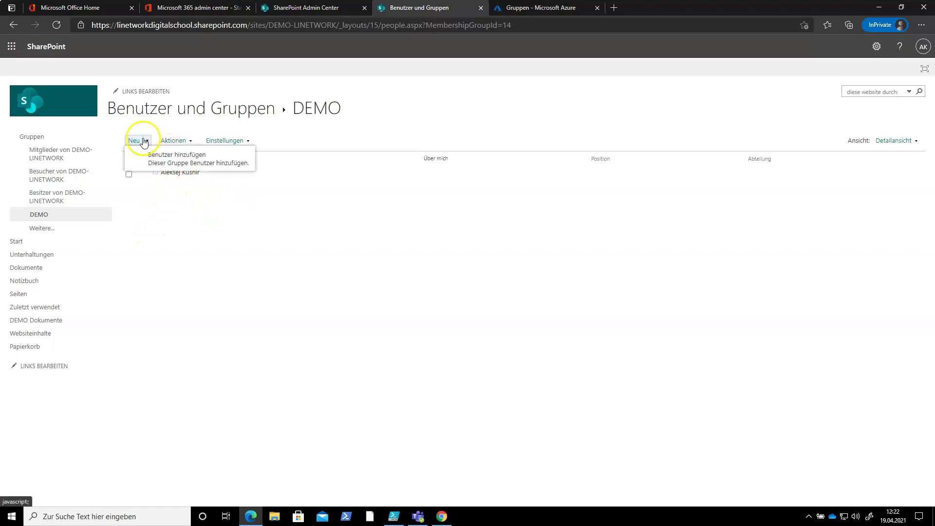
pyautogui.click(195, 160)
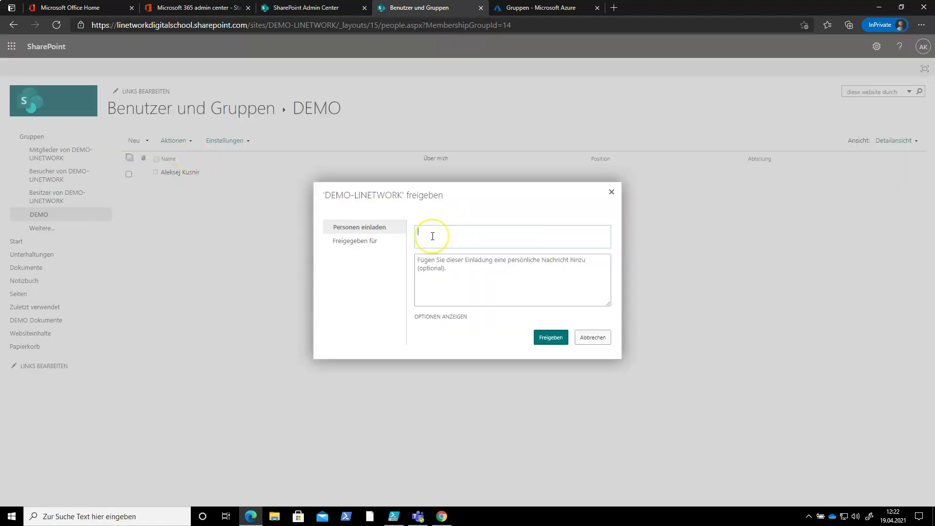
pyautogui.write('Linetw')
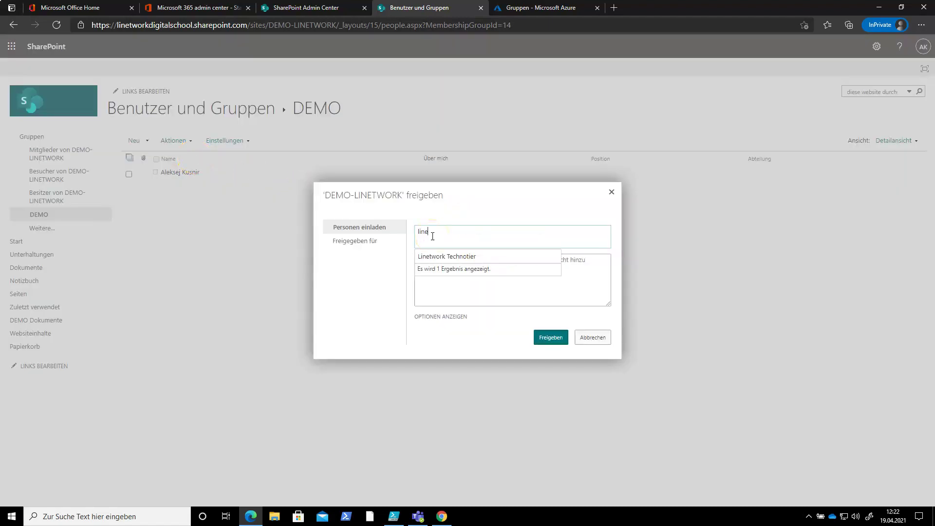
pyautogui.click(447, 255)
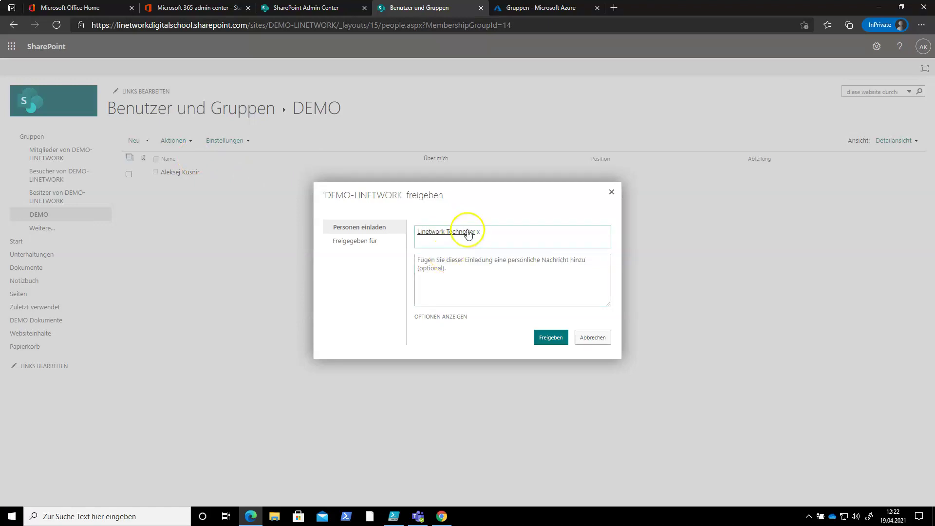
# Switch to Chrome and test the account's access by opening the site address ending in /sites/DEMO-LINETWORK/.
pyautogui.hotkey('alt', 'Tab')
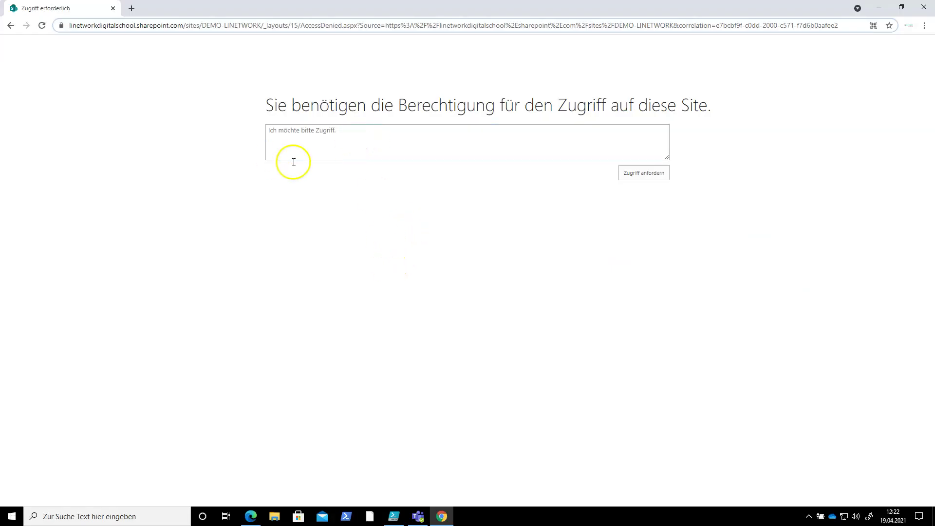
pyautogui.click(265, 26)
pyautogui.hotkey('shift', 'End')
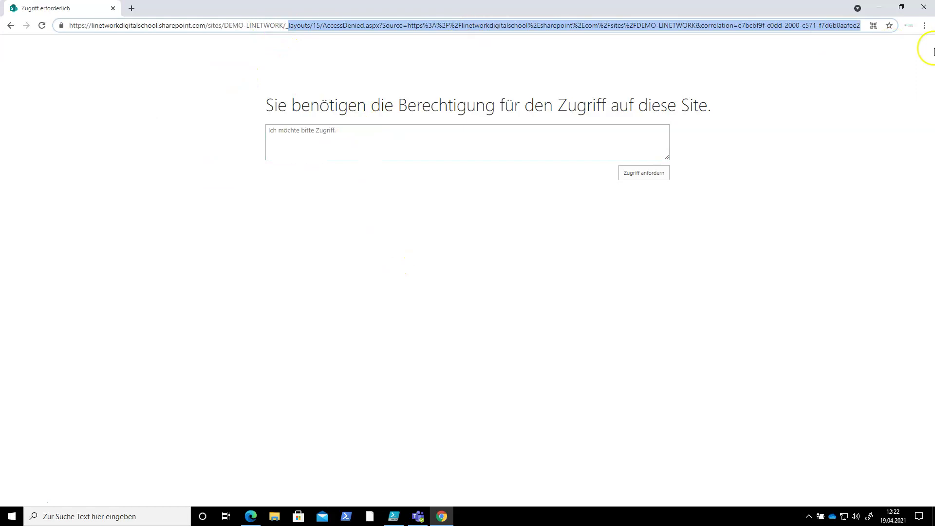
pyautogui.press('Delete')
pyautogui.press('Return')
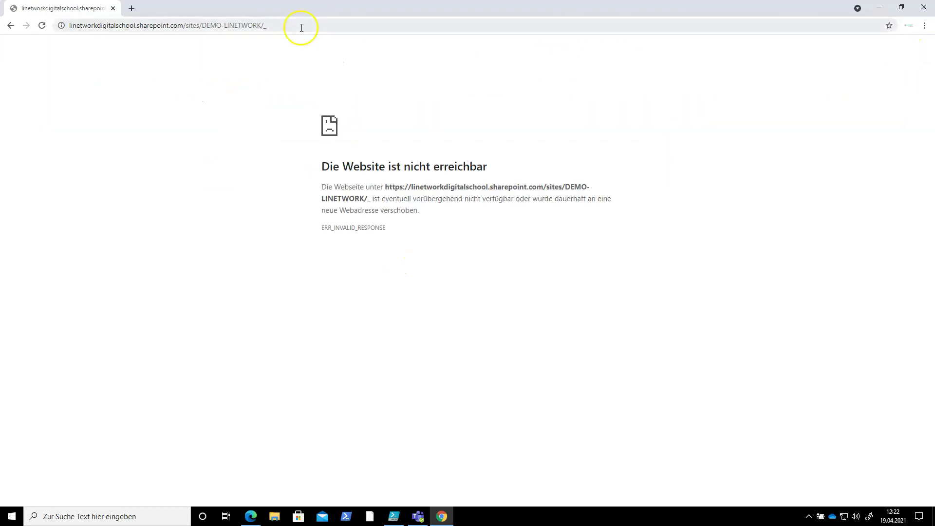
pyautogui.click(308, 26)
pyautogui.click(308, 26)
pyautogui.press('BackSpace')
pyautogui.press('Return')
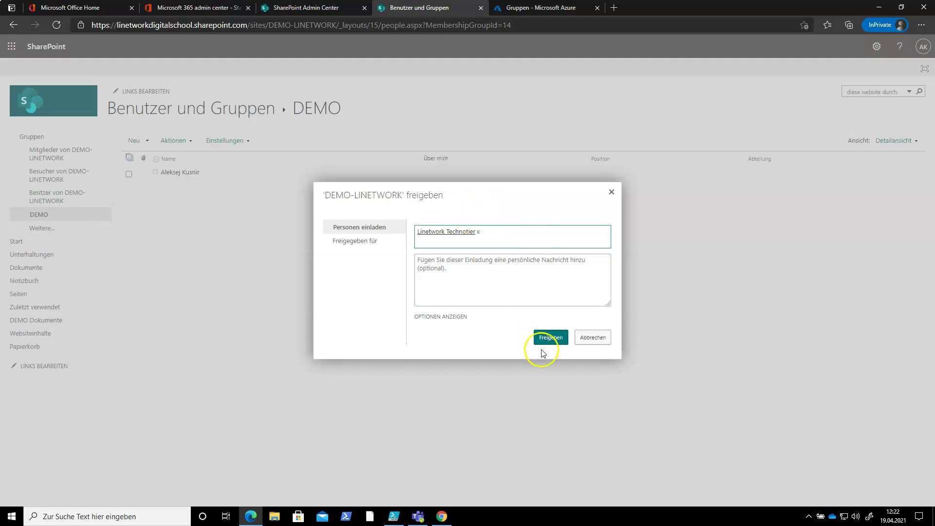
# Share the site with the selected account through the DEMO group and go to the DEMO-LINETWORK start page.
pyautogui.click(550, 338)
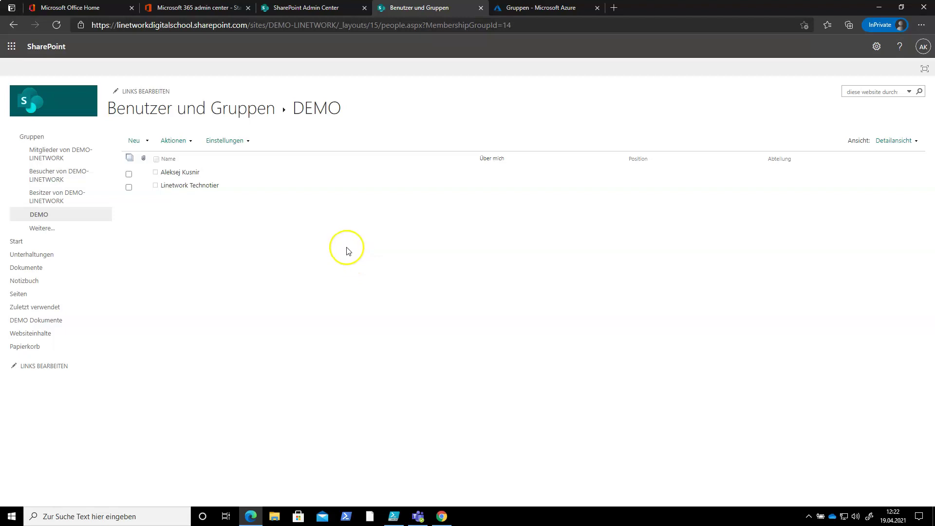
pyautogui.click(22, 243)
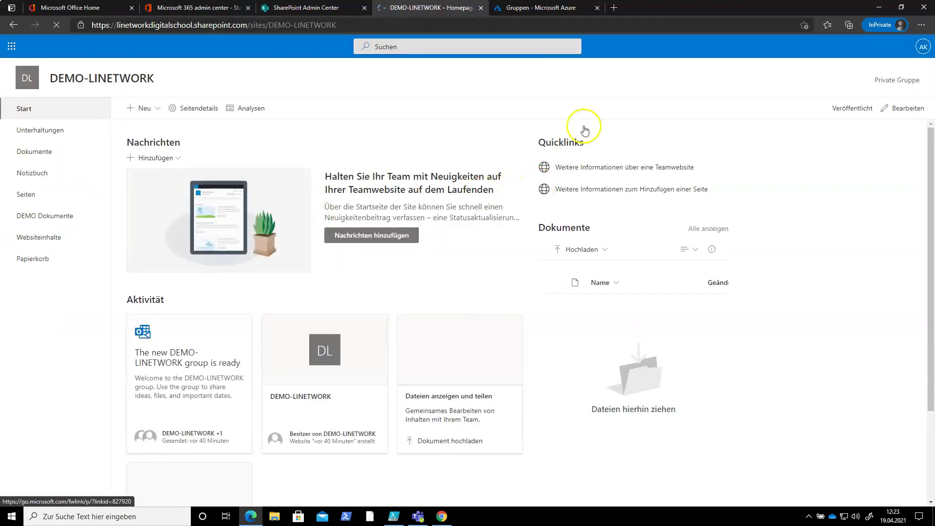
# Switch to Chrome, open the DEMO-LINETWORK site as the added account and reload its start page.
pyautogui.hotkey('alt', 'Tab')
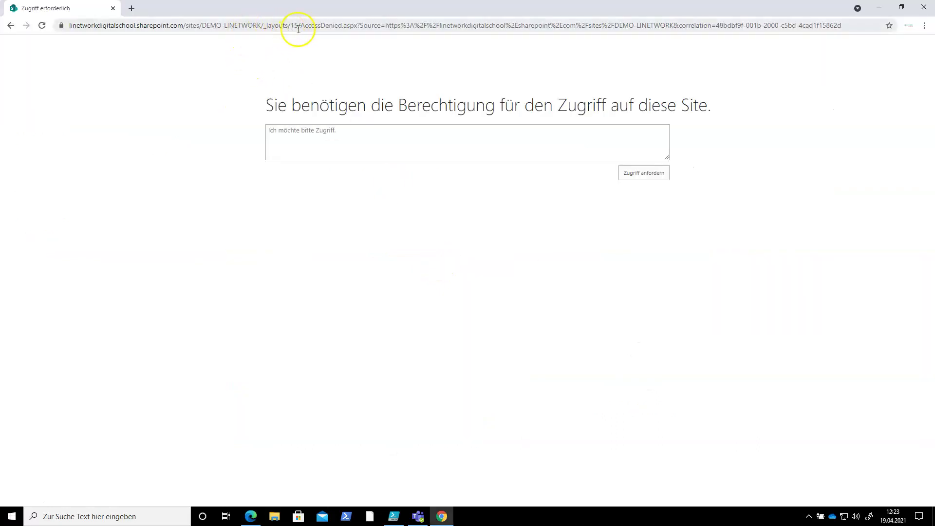
pyautogui.moveTo(263, 26); pyautogui.dragTo(862, 50)
pyautogui.press('BackSpace')
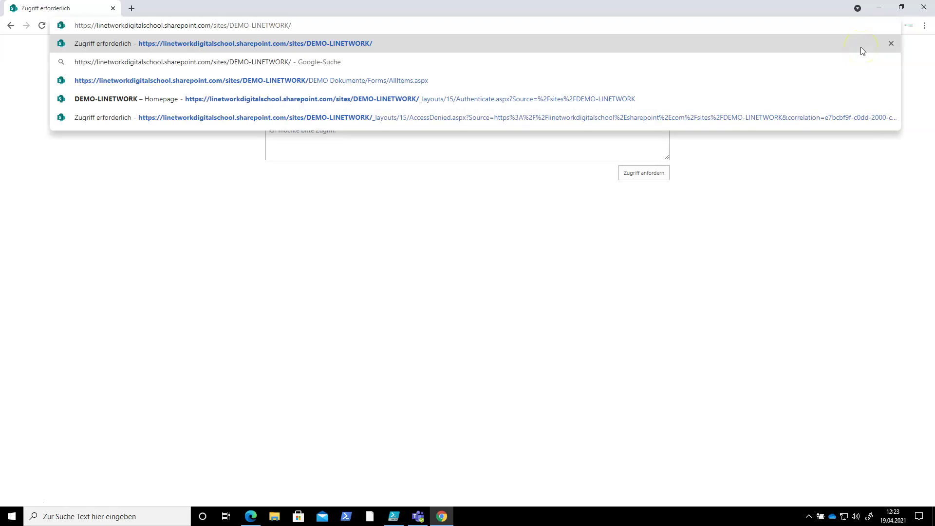
pyautogui.press('Return')
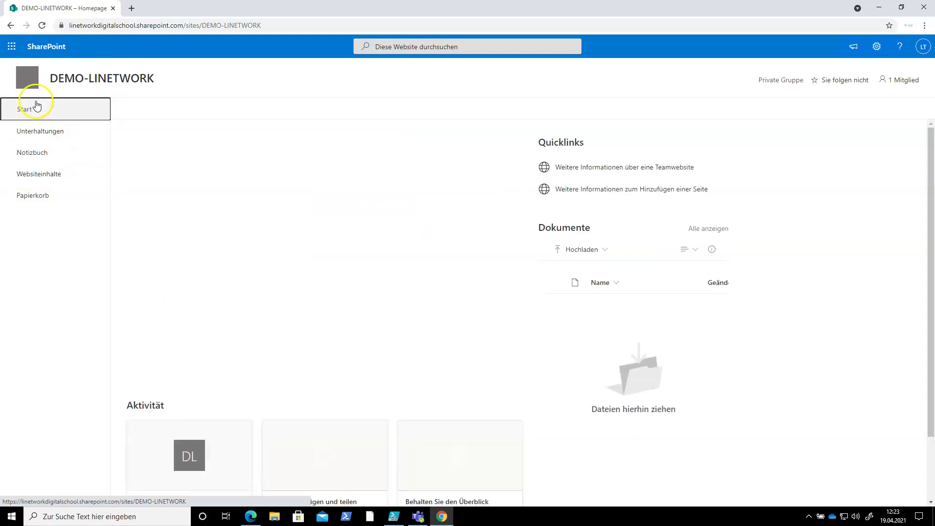
pyautogui.click(281, 25)
pyautogui.press('Return')
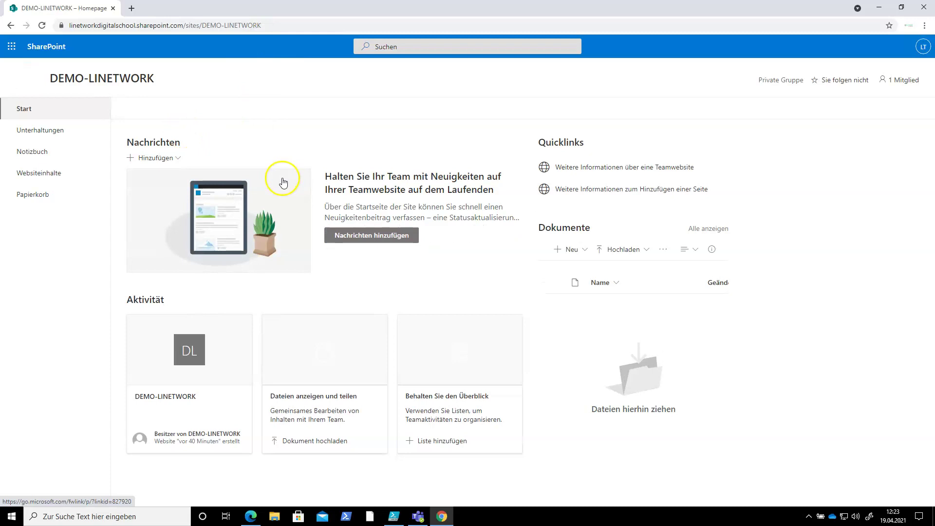
# Compare the site navigation entries shown to the administrator in Edge with those shown to the test account in Chrome.
pyautogui.hotkey('alt', 'Tab')
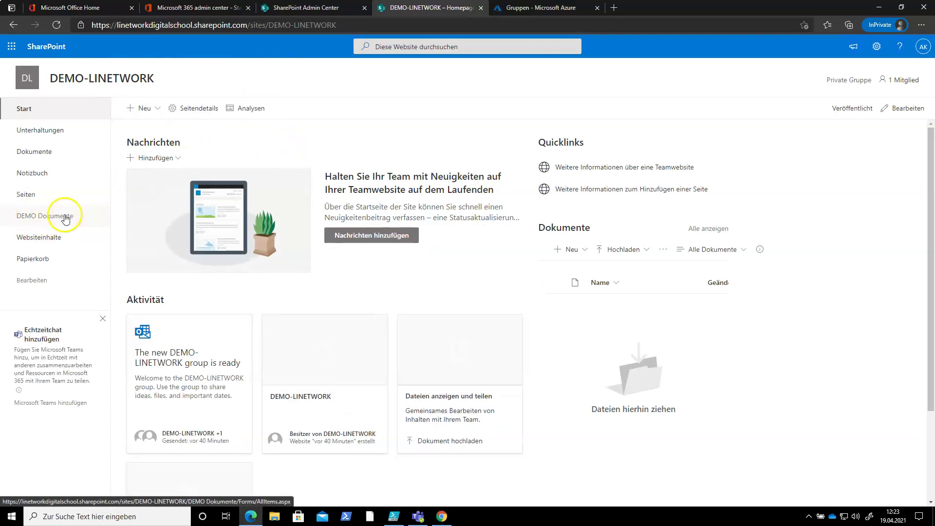
pyautogui.hotkey('alt', 'Tab')
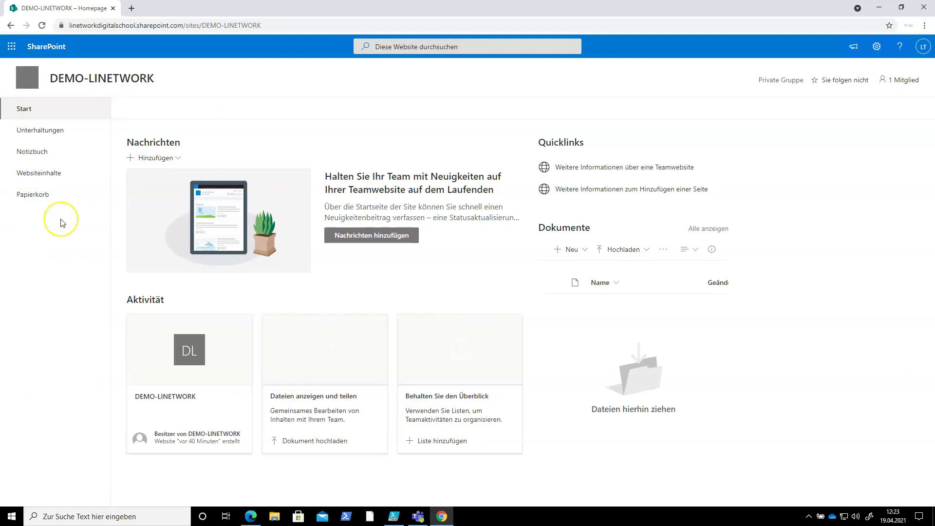
pyautogui.hotkey('alt', 'Tab')
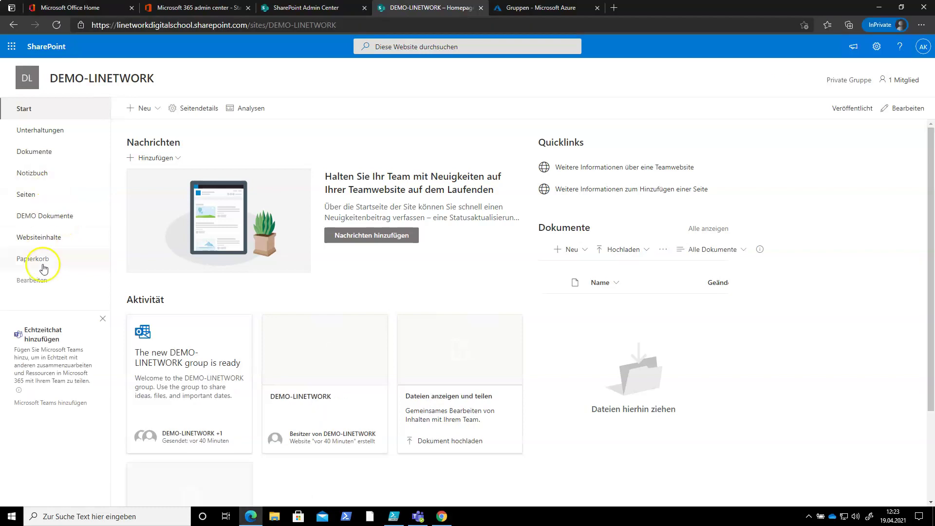
pyautogui.hotkey('alt', 'Tab')
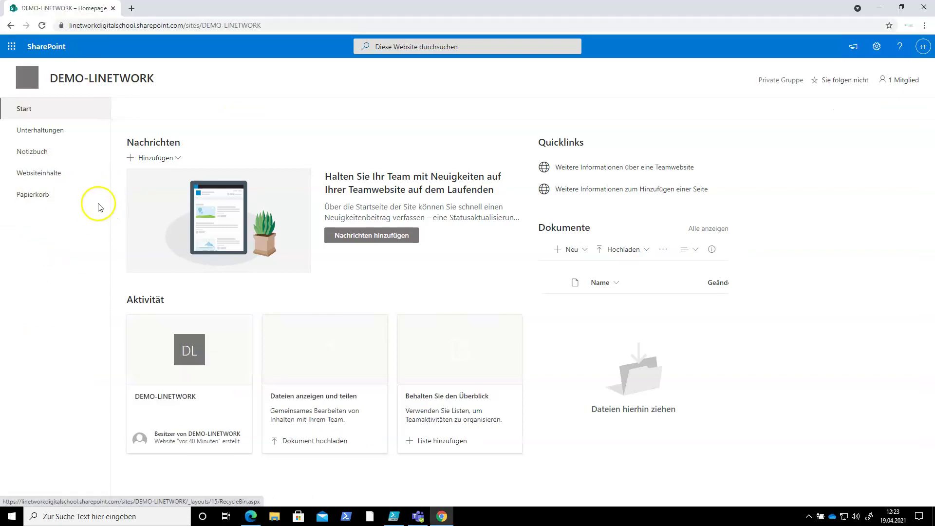
# Switch to Edge and review the library permissions of DEMO Dokumente through its library settings.
pyautogui.hotkey('alt', 'Tab')
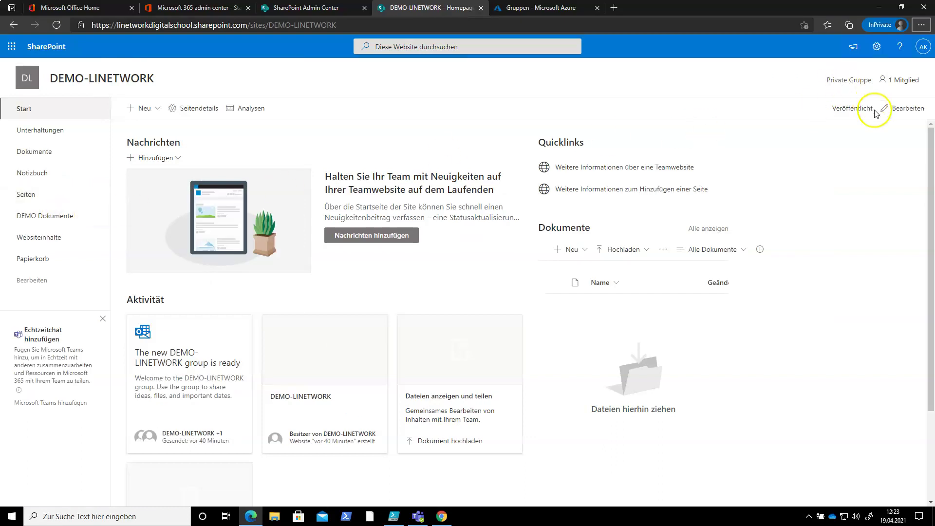
pyautogui.click(63, 216)
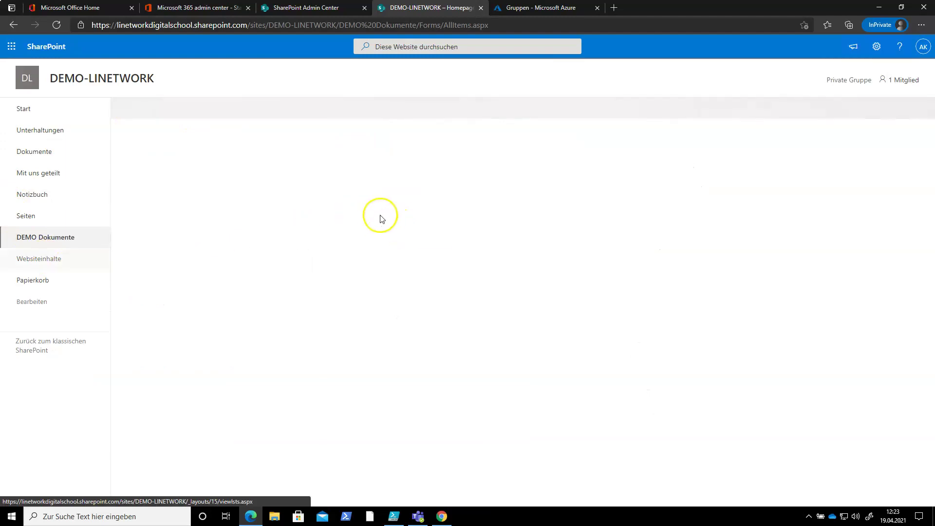
pyautogui.click(876, 47)
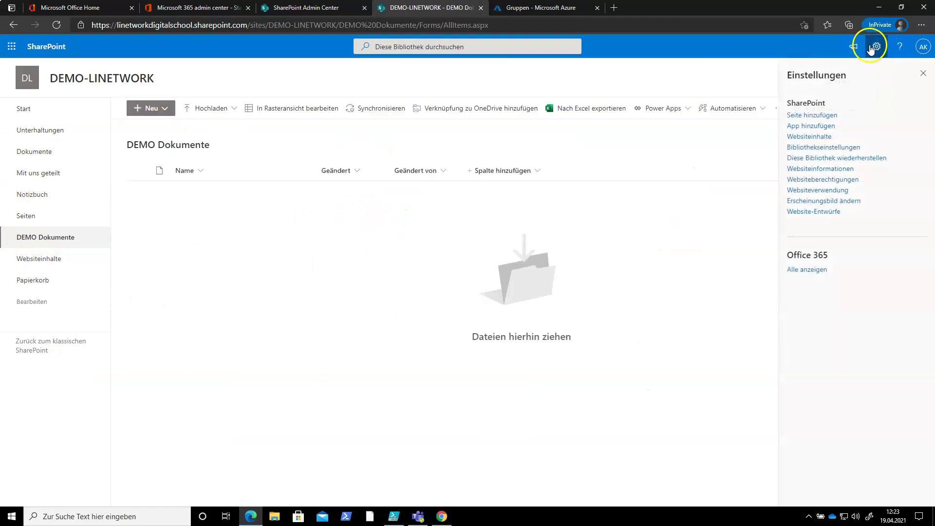
pyautogui.click(830, 148)
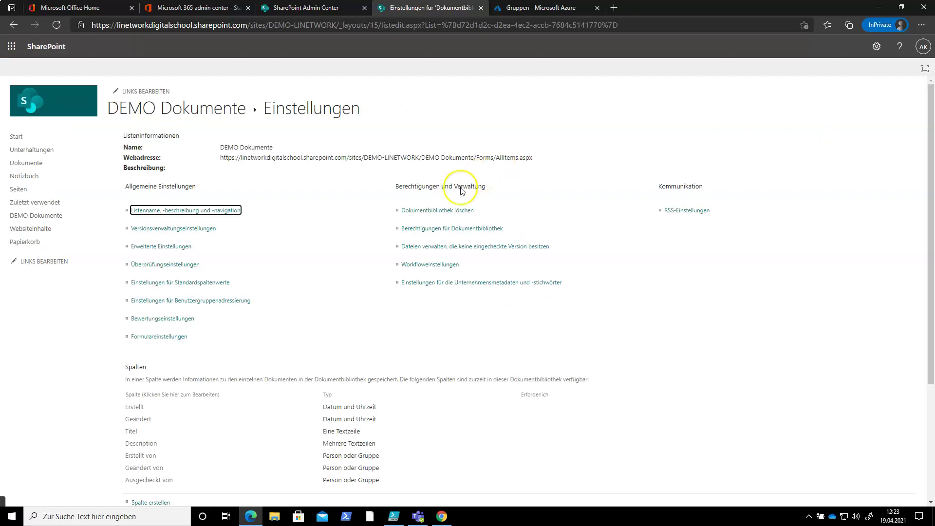
pyautogui.click(421, 229)
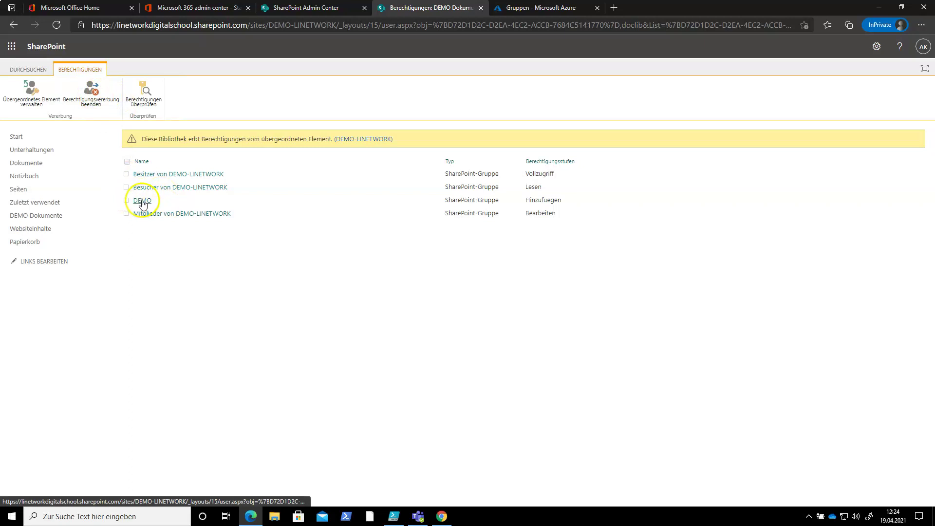
# Switch to Chrome and reload the DEMO-LINETWORK start page as the test account.
pyautogui.hotkey('alt', 'Tab')
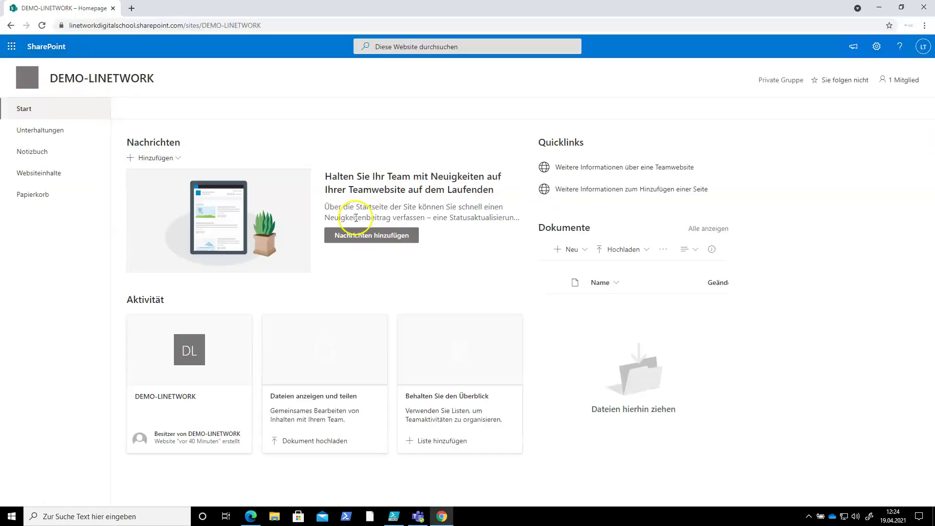
pyautogui.click(304, 21)
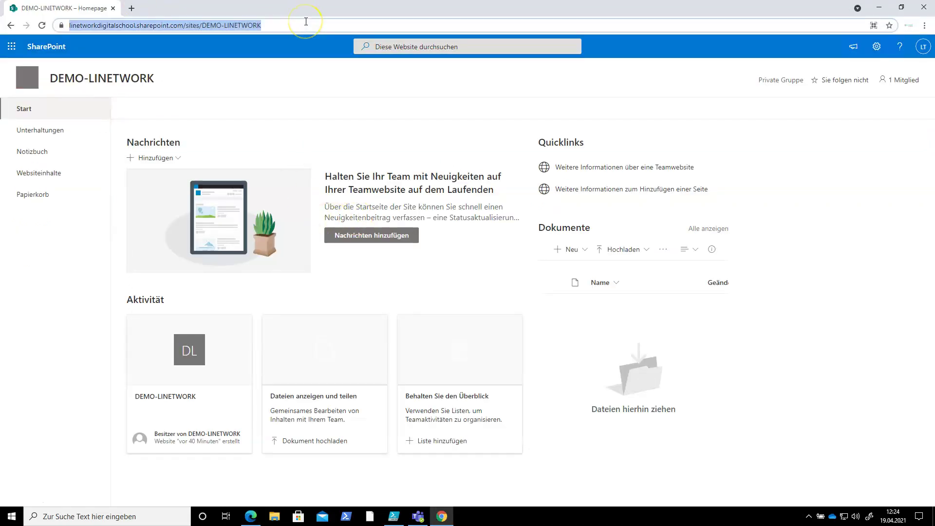
pyautogui.press('Return')
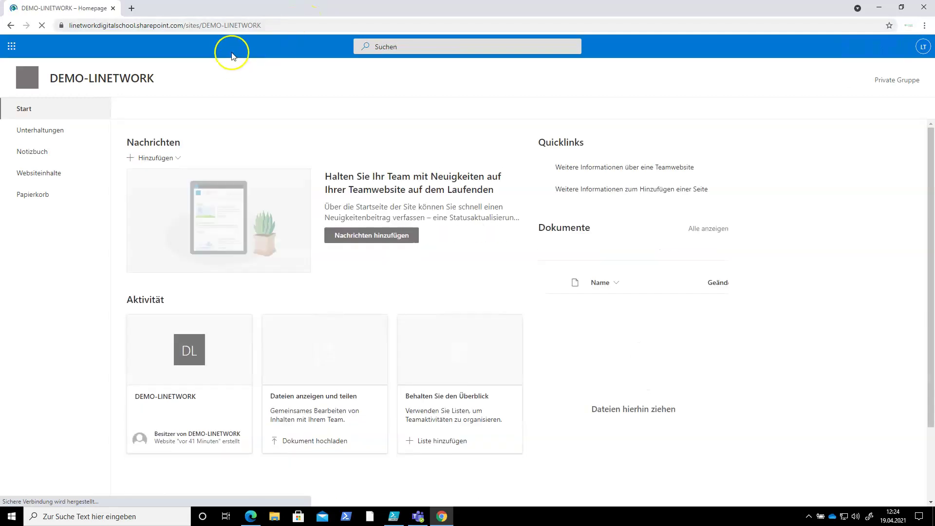
# Open DEMO Dokumente in Edge to get its address, then try to open /sites/DEMO-LINETWORK/DEMO%20Dokumente/ in Chrome as the test account.
pyautogui.hotkey('alt', 'Tab')
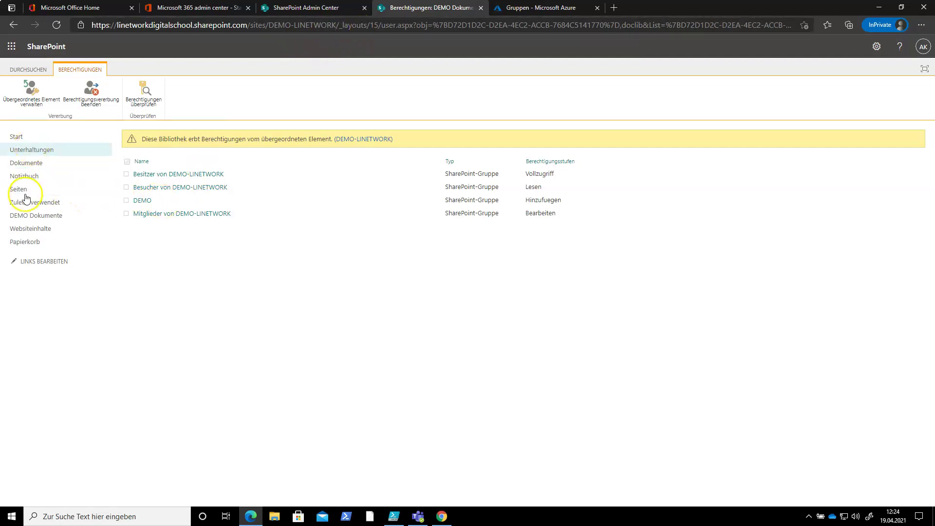
pyautogui.click(25, 214)
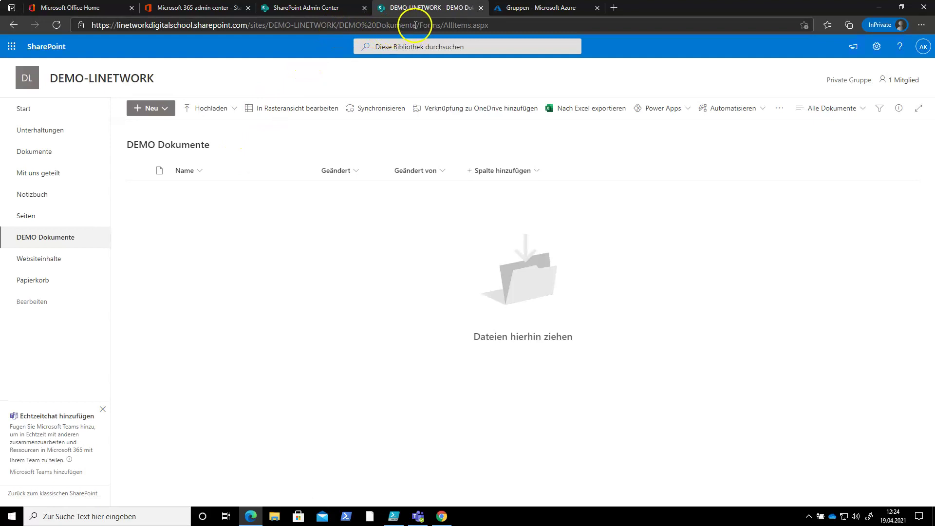
pyautogui.hotkey('alt', 'Tab')
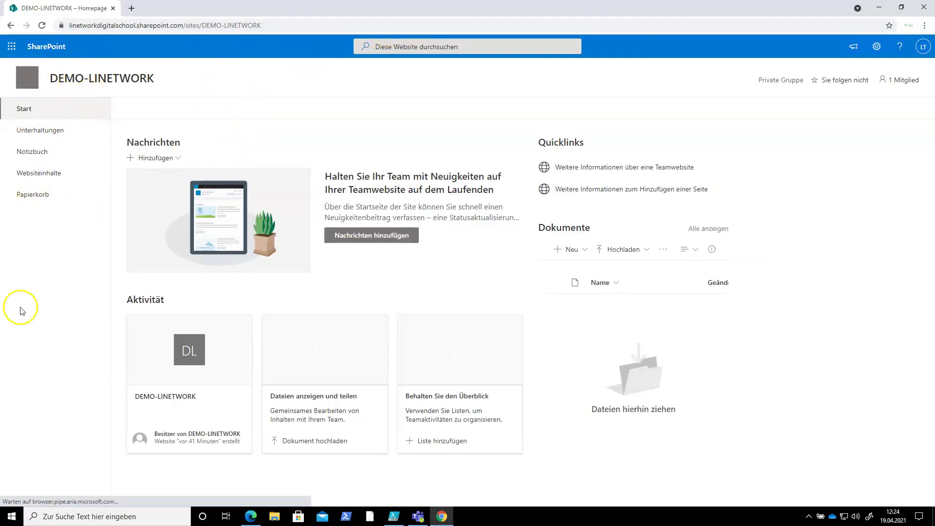
pyautogui.click(290, 30)
pyautogui.write('https://linetworkdigitalschool.sharepoint.com/sites/DEMO-LINETWORK/DEMO%20Dokumente/')
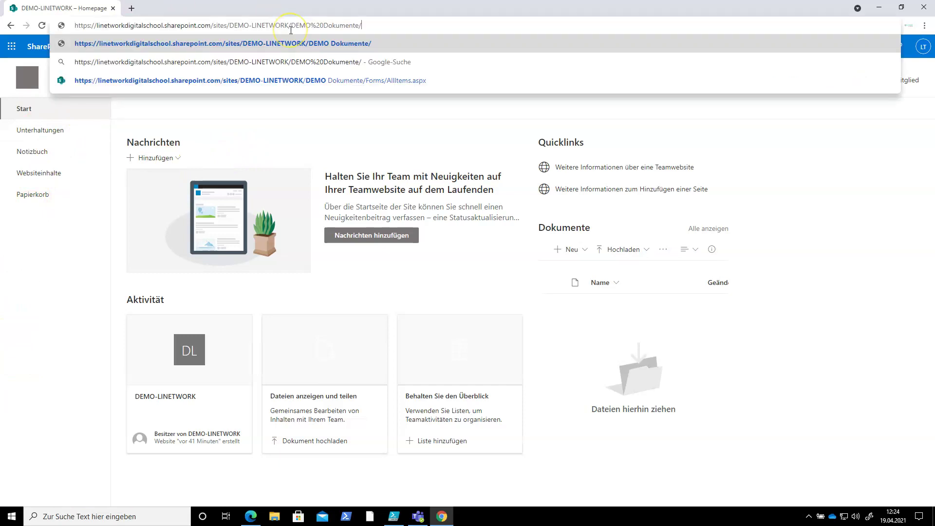
pyautogui.press('Return')
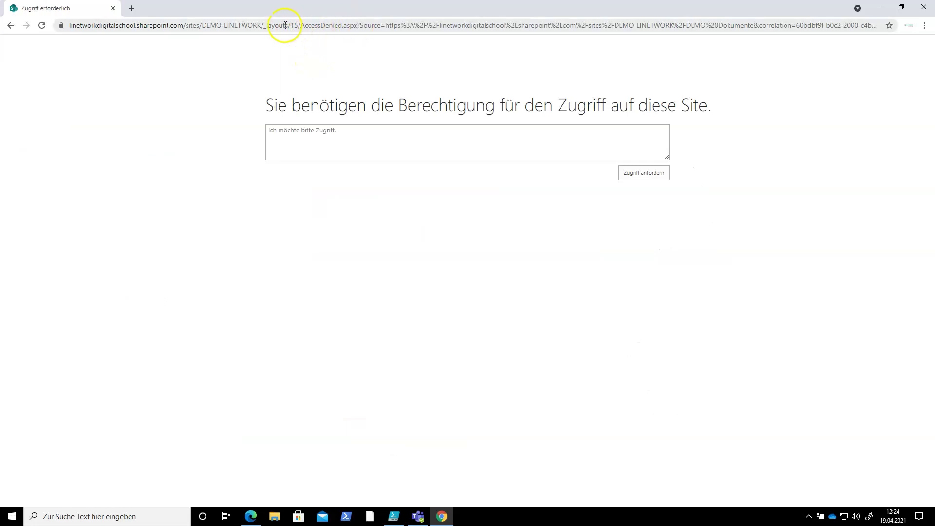
pyautogui.moveTo(264, 28); pyautogui.dragTo(866, 19)
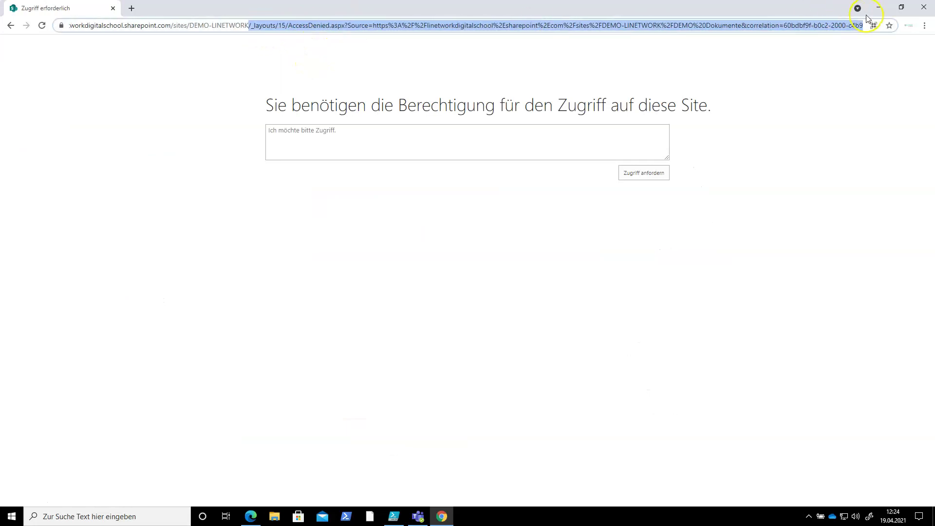
pyautogui.write('-99a06a7e900b&Type=list&name=d72d1d2c-d2ea-4ec2-accb-7684c5141770')
pyautogui.press('Return')
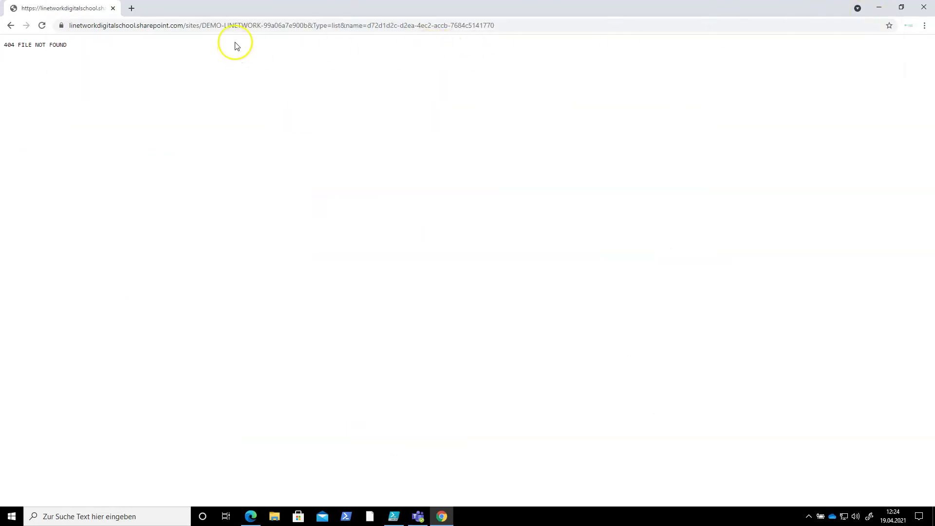
# Correct the address to /sites/DEMO-LINETWORK, reload the site and show the settings options available to the test account.
pyautogui.moveTo(264, 27); pyautogui.dragTo(577, 25)
pyautogui.press('BackSpace')
pyautogui.press('Return')
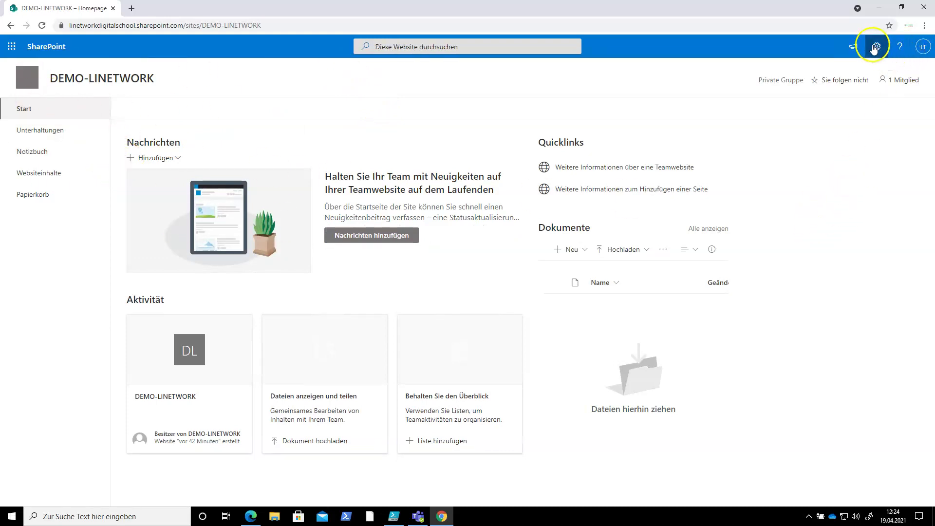
pyautogui.click(875, 47)
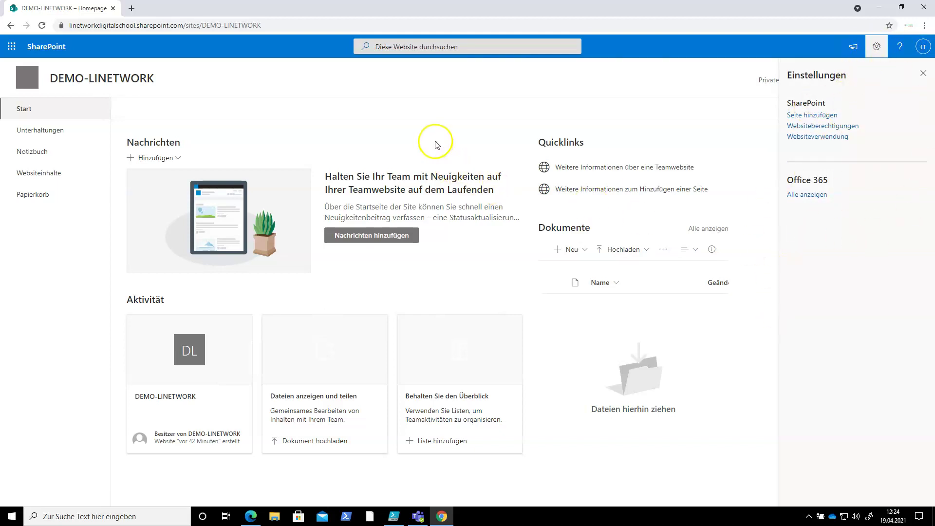
# Switch to Edge and review the settings options available to the administrator in the DEMO Dokumente library.
pyautogui.hotkey('alt', 'Tab')
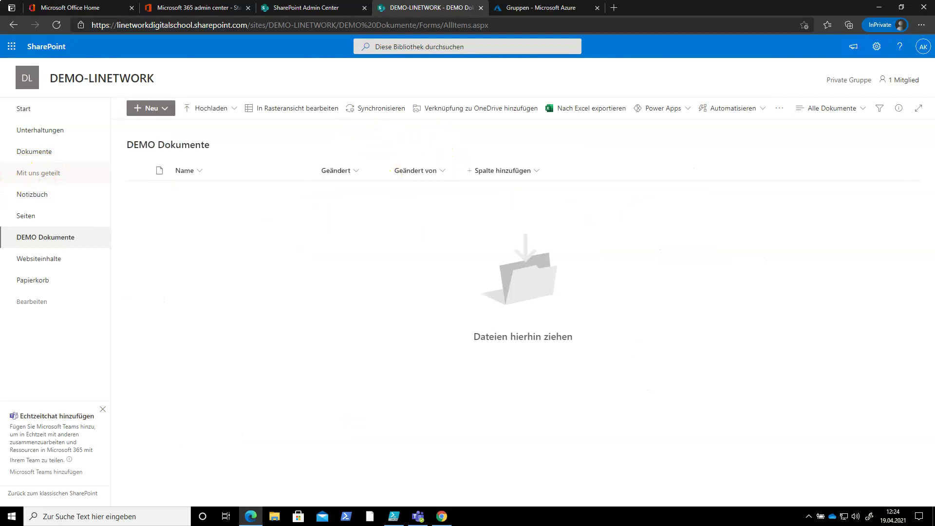
pyautogui.click(24, 238)
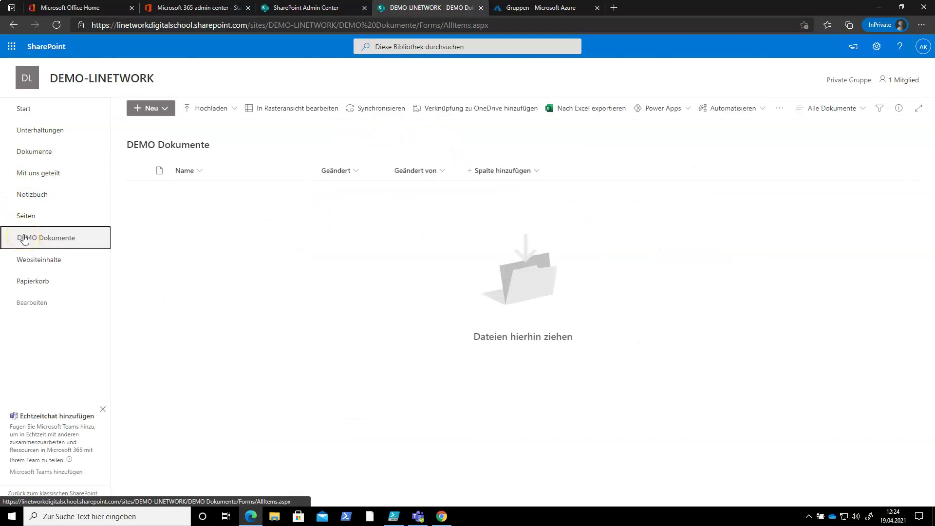
pyautogui.click(879, 49)
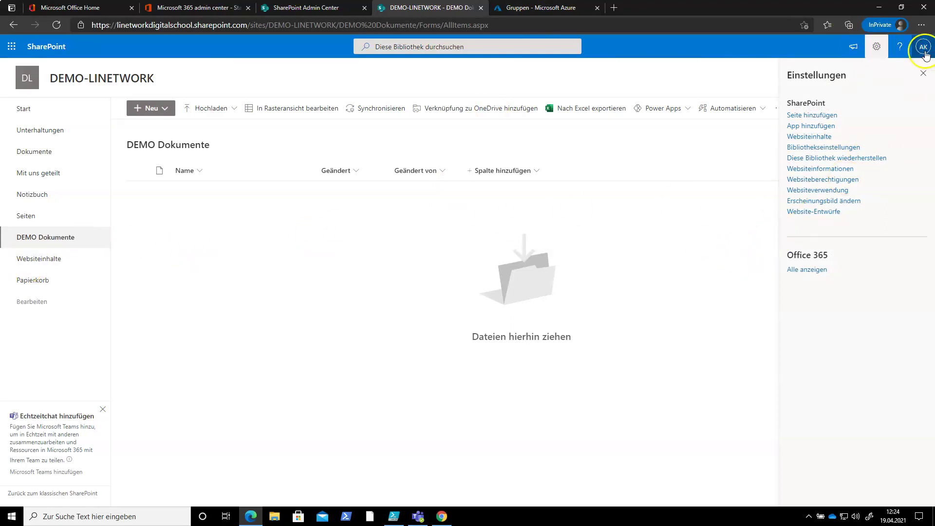
pyautogui.click(922, 72)
# Switch to Chrome and reload the DEMO-LINETWORK start page as the test account to recheck its navigation.
pyautogui.hotkey('alt', 'Tab')
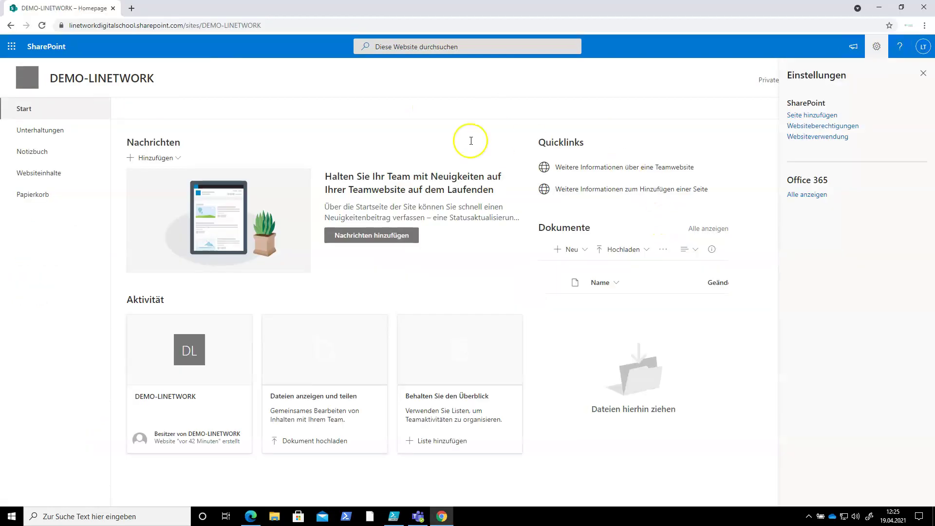
pyautogui.click(26, 113)
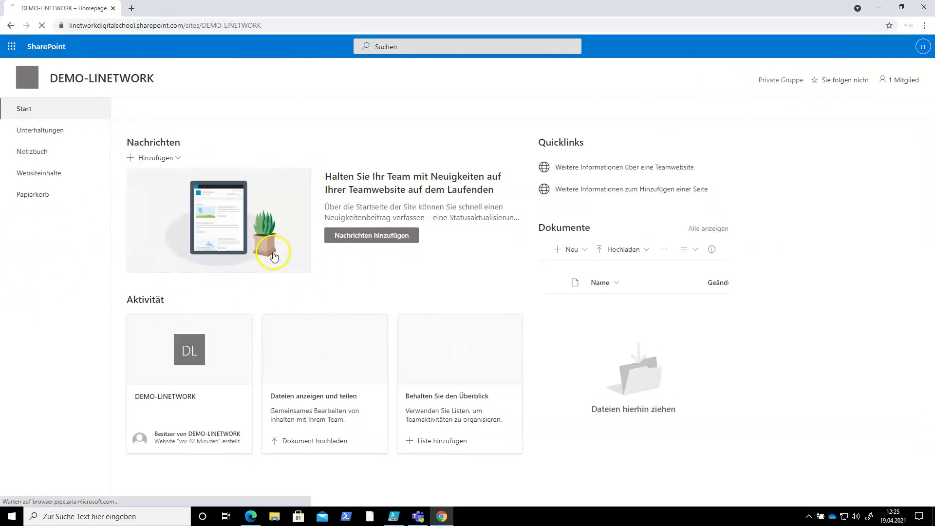
pyautogui.click(284, 24)
pyautogui.press('Return')
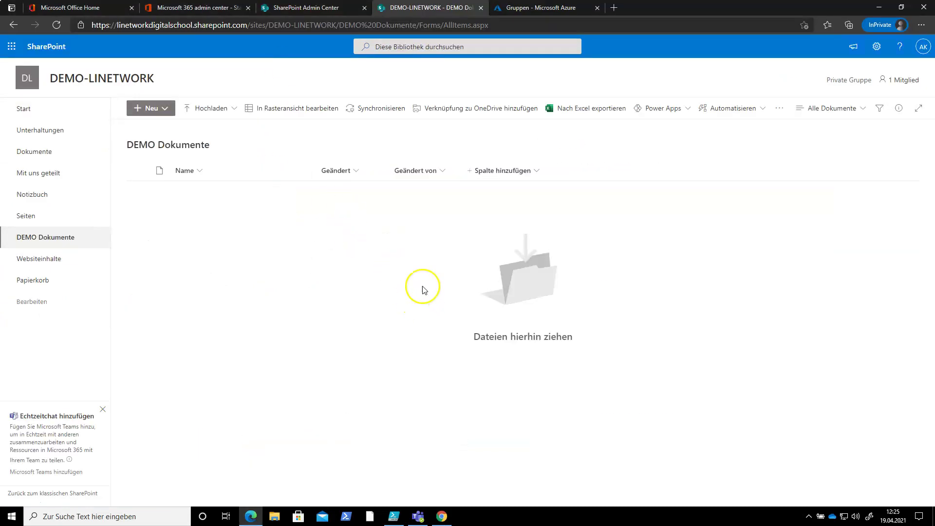
# Switch to Edge and open the Hinzufuegen permission level from the advanced website permissions of DEMO-LINETWORK.
pyautogui.click(877, 47)
pyautogui.click(31, 112)
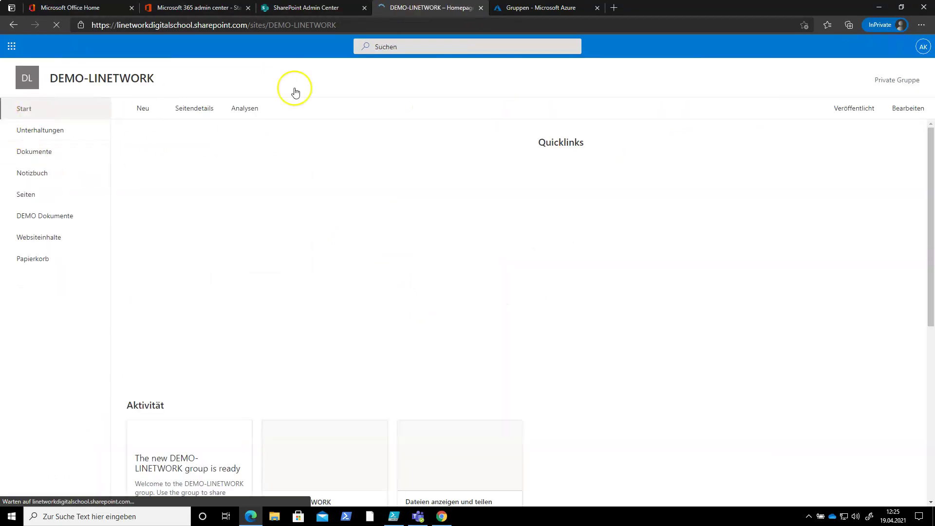
pyautogui.click(877, 46)
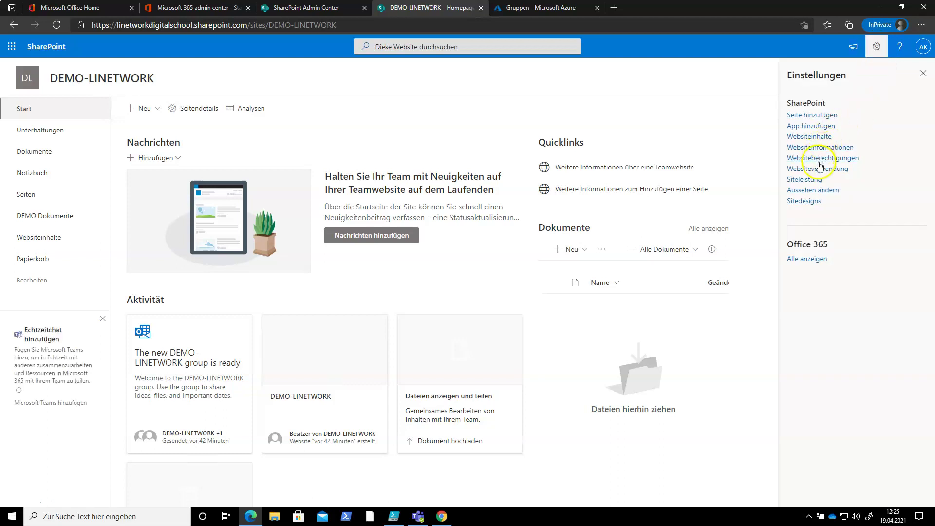
pyautogui.click(835, 158)
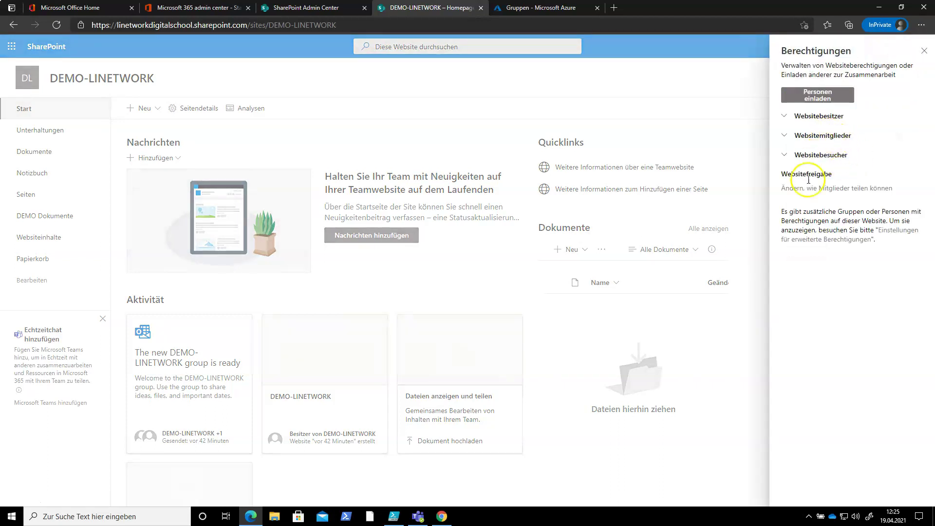
pyautogui.click(805, 239)
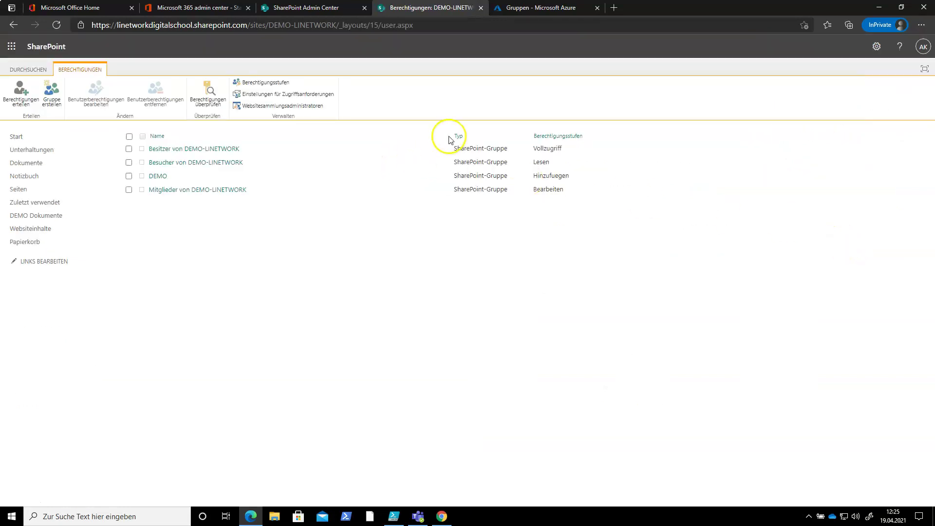
pyautogui.click(258, 81)
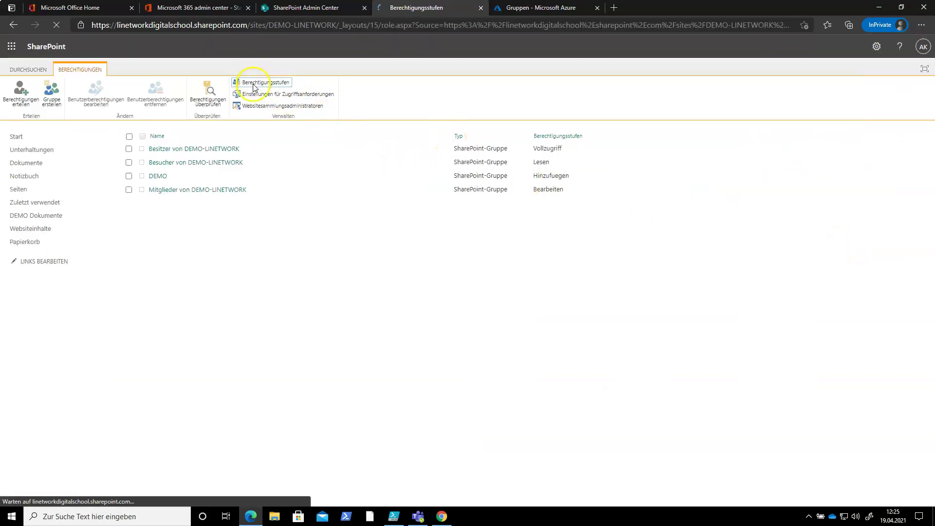
pyautogui.click(167, 240)
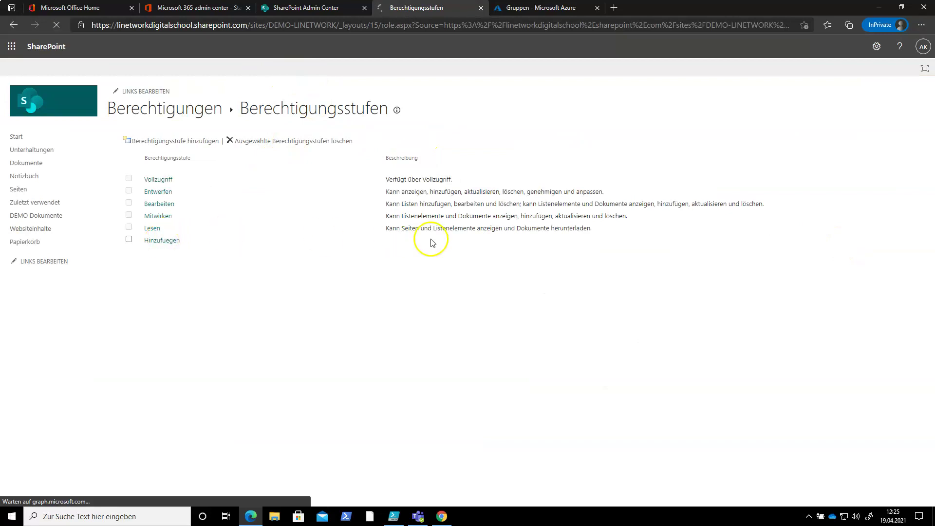